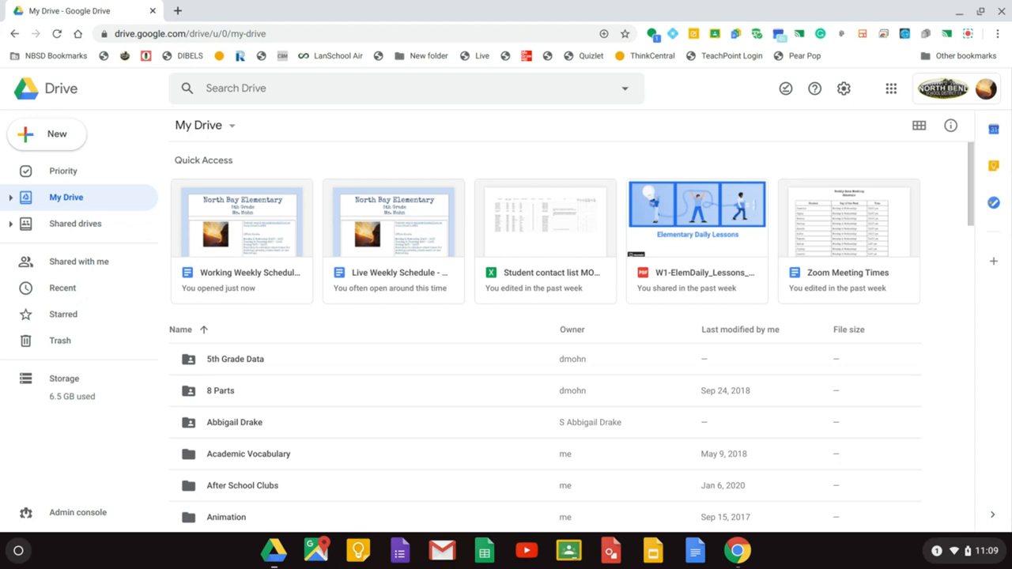
- Open the Working Weekly Schedule document from the starred files in Drive
{"action": "left_click", "coordinate": [63, 315]}
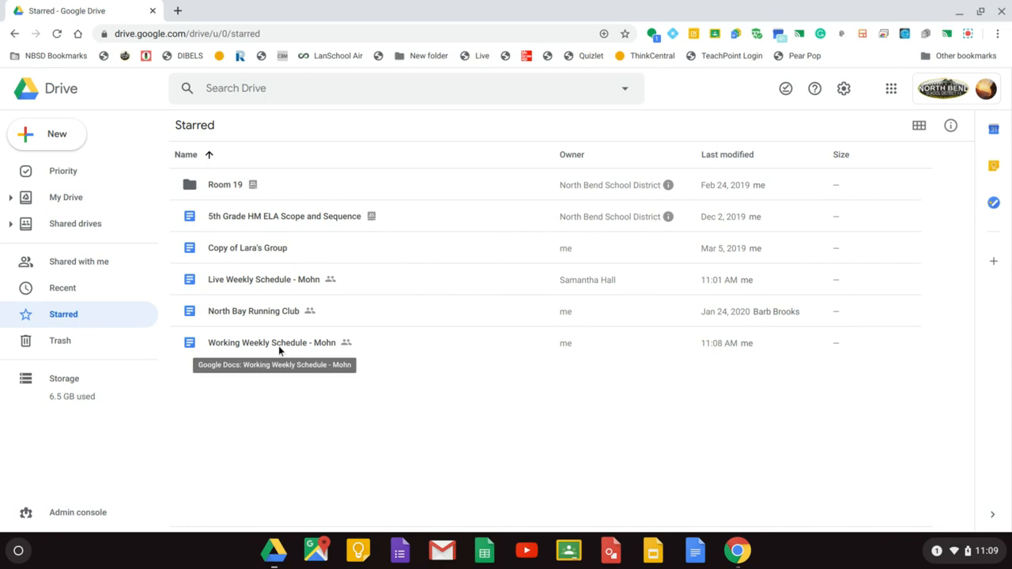
{"action": "double_click", "coordinate": [278, 349]}
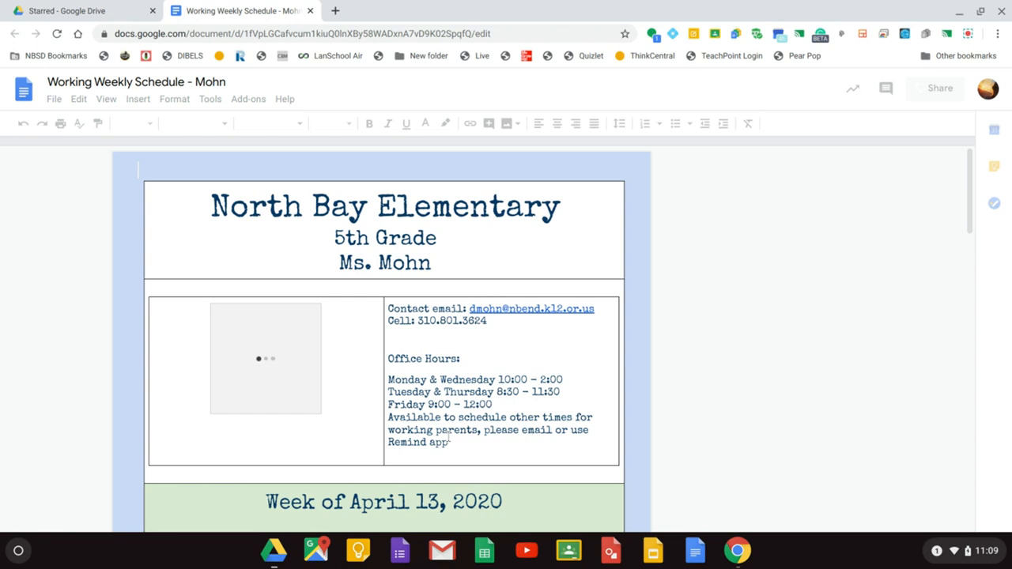
- Review the Working Weekly Schedule from the week heading through the daily rows, parent notes and previous weeks section
{"action": "scroll", "coordinate": [569, 335], "scroll_direction": "down", "scroll_amount": 1}
{"action": "scroll", "coordinate": [570, 335], "scroll_direction": "down", "scroll_amount": 2}
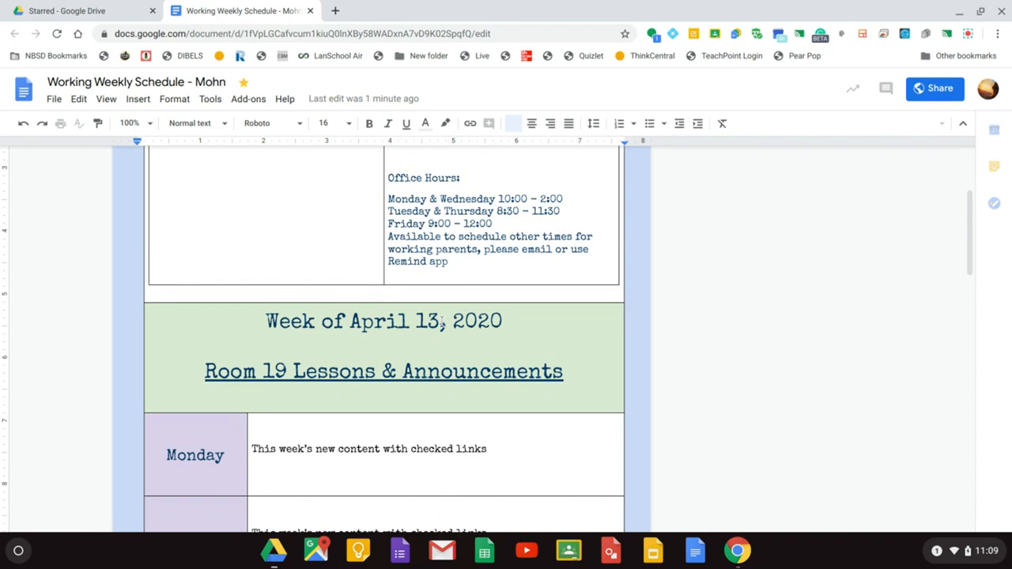
{"action": "scroll", "coordinate": [442, 321], "scroll_direction": "down", "scroll_amount": 1}
{"action": "scroll", "coordinate": [322, 287], "scroll_direction": "down", "scroll_amount": 1}
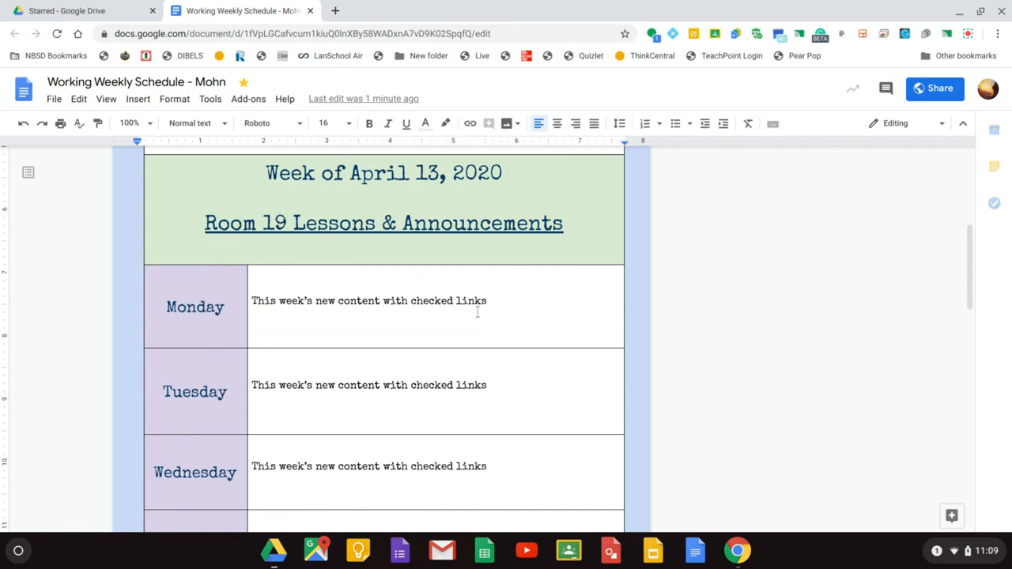
{"action": "scroll", "coordinate": [384, 312], "scroll_direction": "down", "scroll_amount": 3}
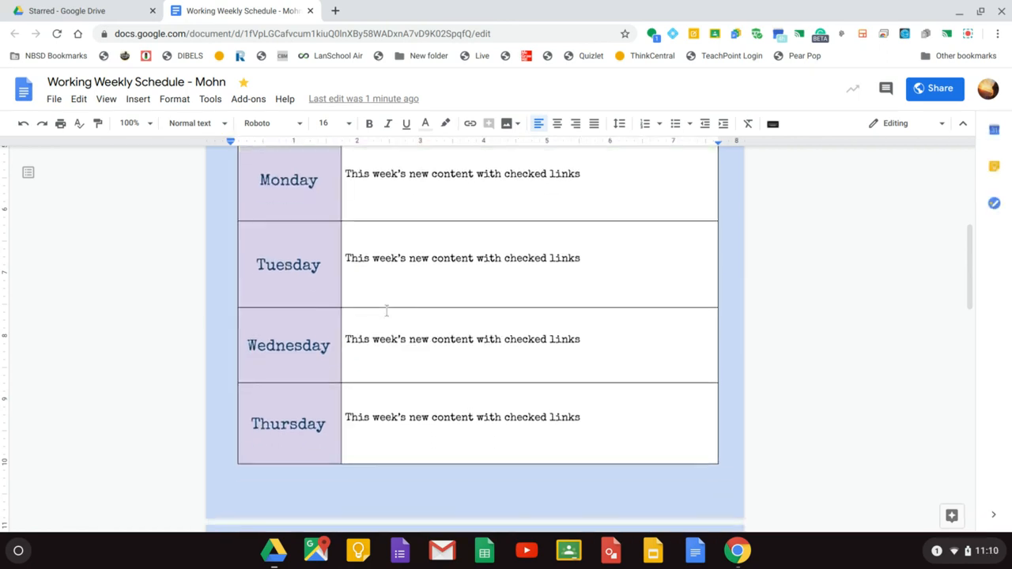
{"action": "scroll", "coordinate": [429, 314], "scroll_direction": "down", "scroll_amount": 4}
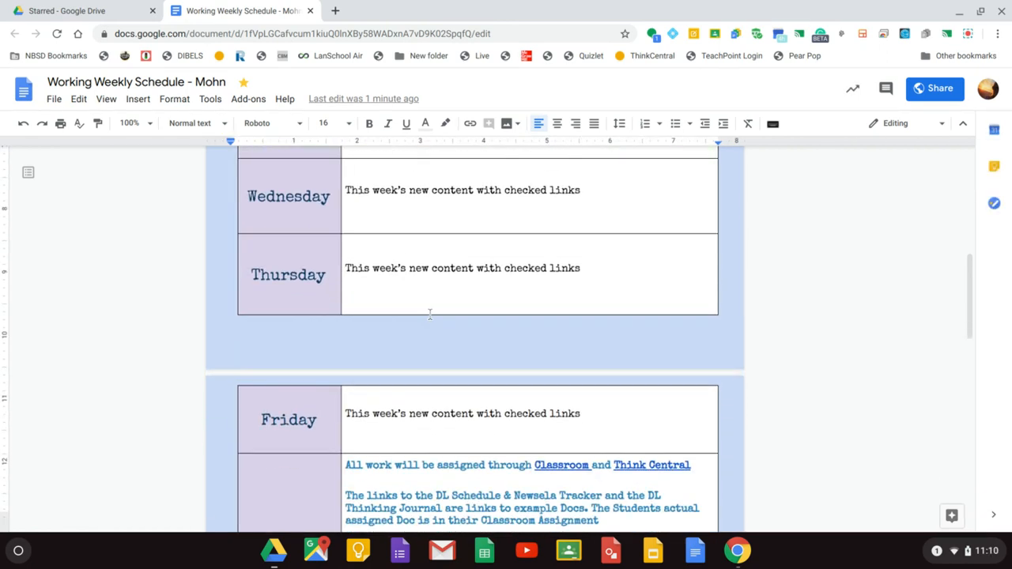
{"action": "scroll", "coordinate": [429, 315], "scroll_direction": "down", "scroll_amount": 4}
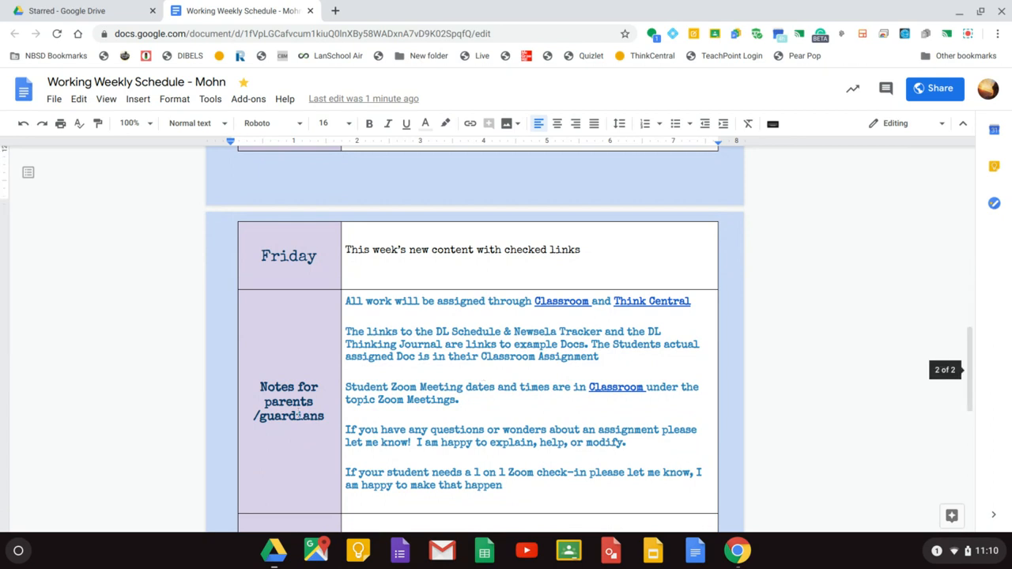
{"action": "scroll", "coordinate": [525, 372], "scroll_direction": "down", "scroll_amount": 2}
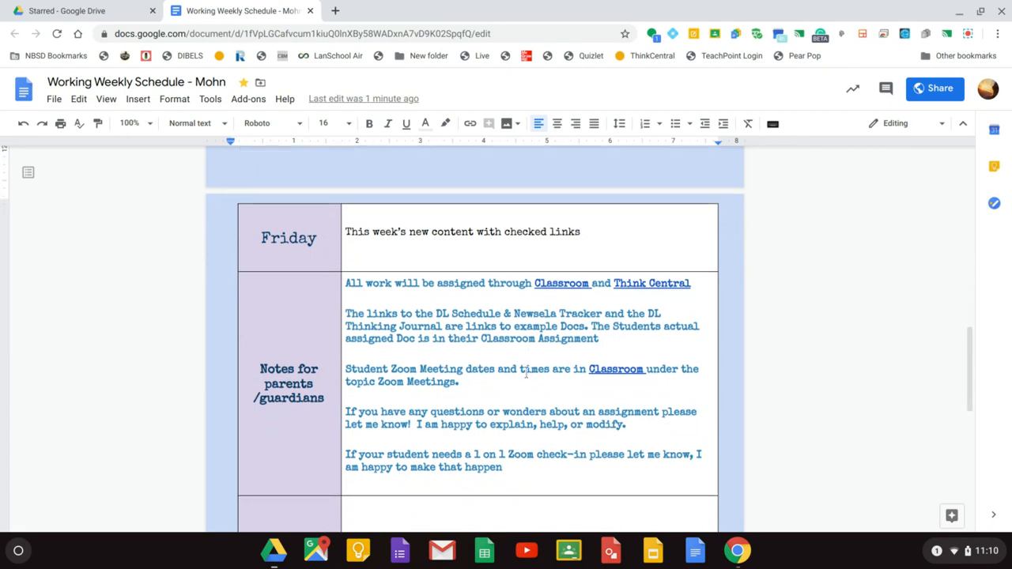
{"action": "scroll", "coordinate": [525, 371], "scroll_direction": "down", "scroll_amount": 1}
{"action": "scroll", "coordinate": [490, 435], "scroll_direction": "down", "scroll_amount": 1}
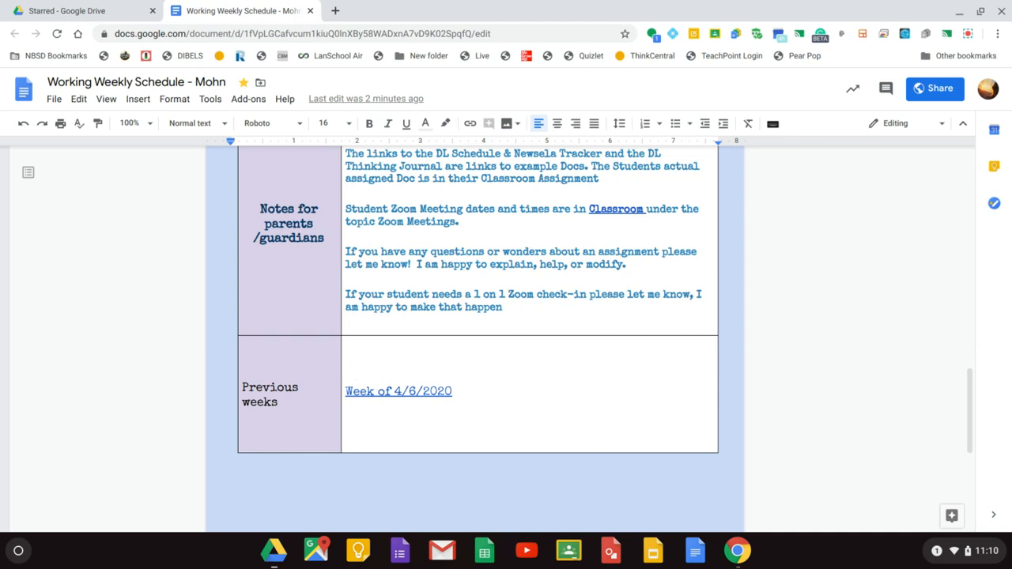
{"action": "scroll", "coordinate": [411, 342], "scroll_direction": "down", "scroll_amount": 2}
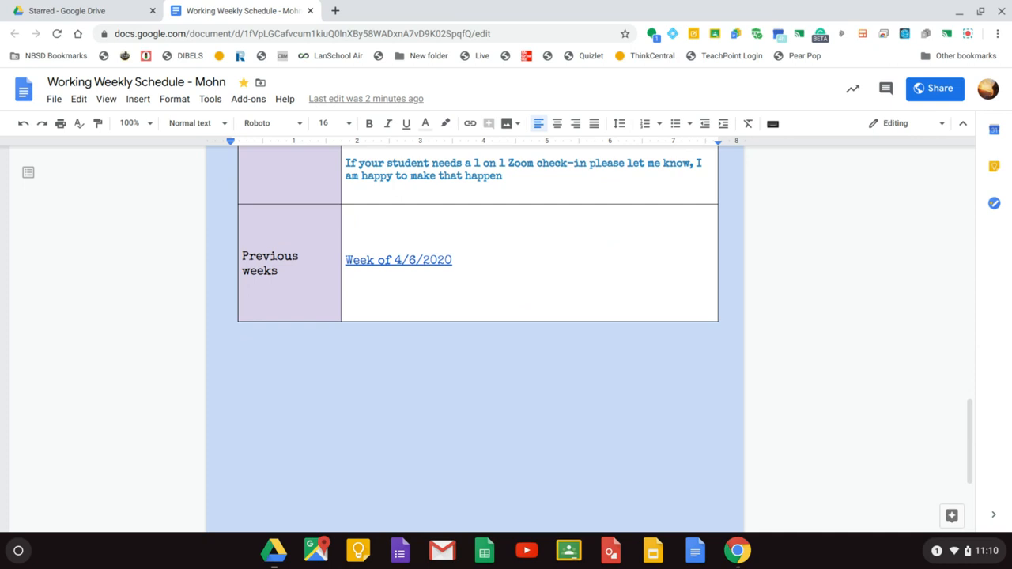
- Return to the starred files in Google Drive and open the Live Weekly Schedule document at its week heading
{"action": "left_click", "coordinate": [89, 12]}
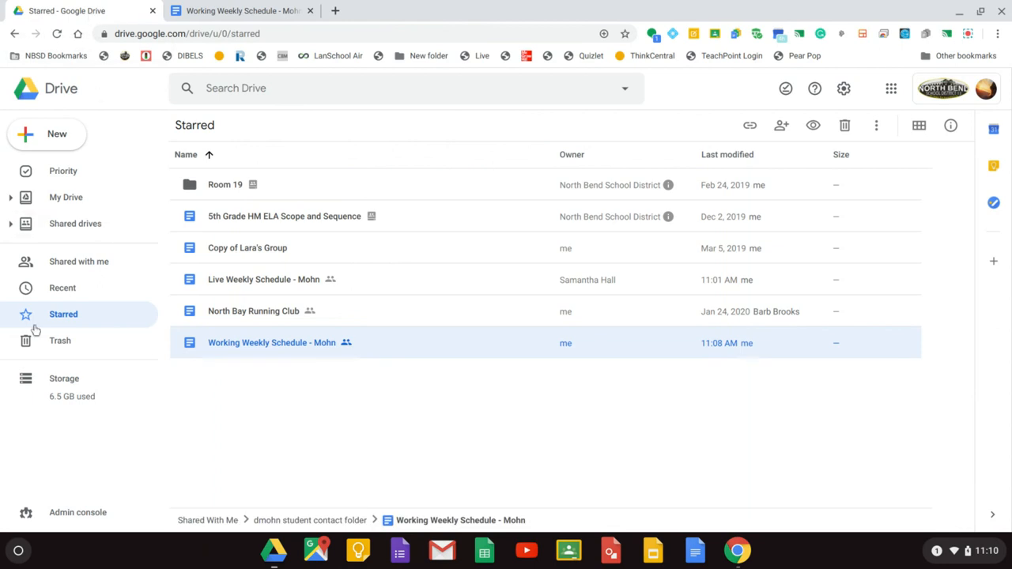
{"action": "left_click", "coordinate": [75, 316]}
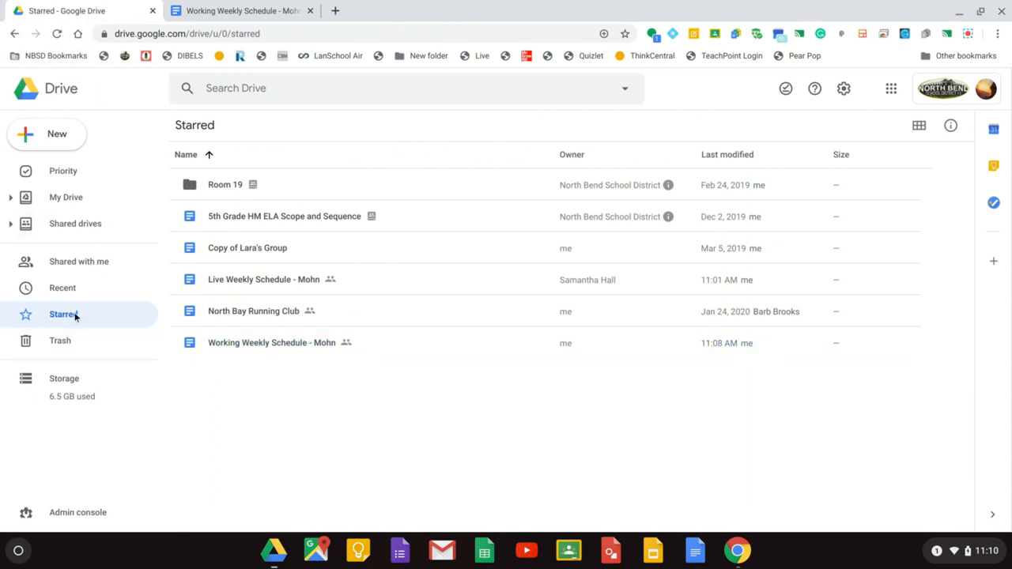
{"action": "double_click", "coordinate": [272, 285]}
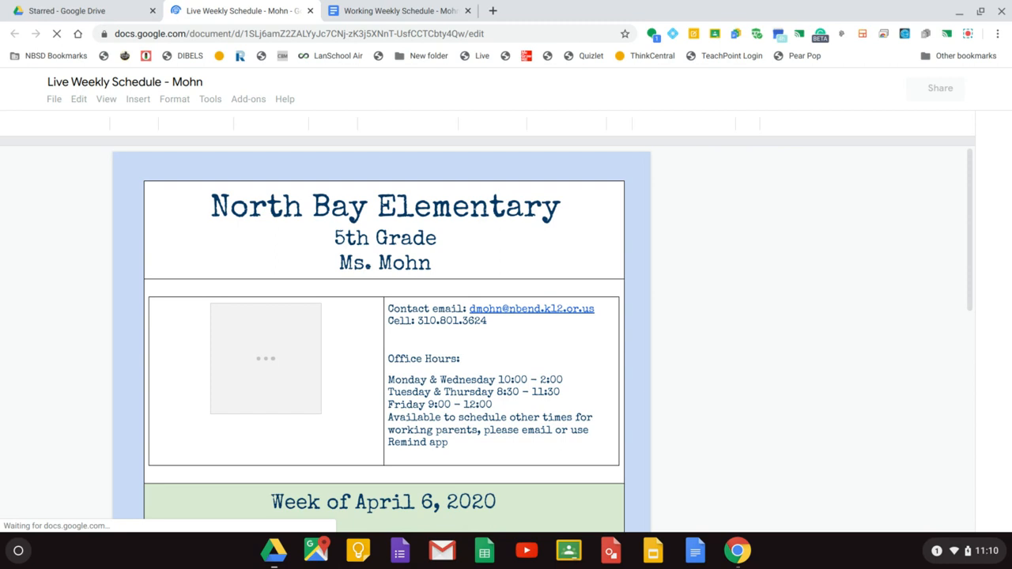
{"action": "scroll", "coordinate": [503, 416], "scroll_direction": "down", "scroll_amount": 2}
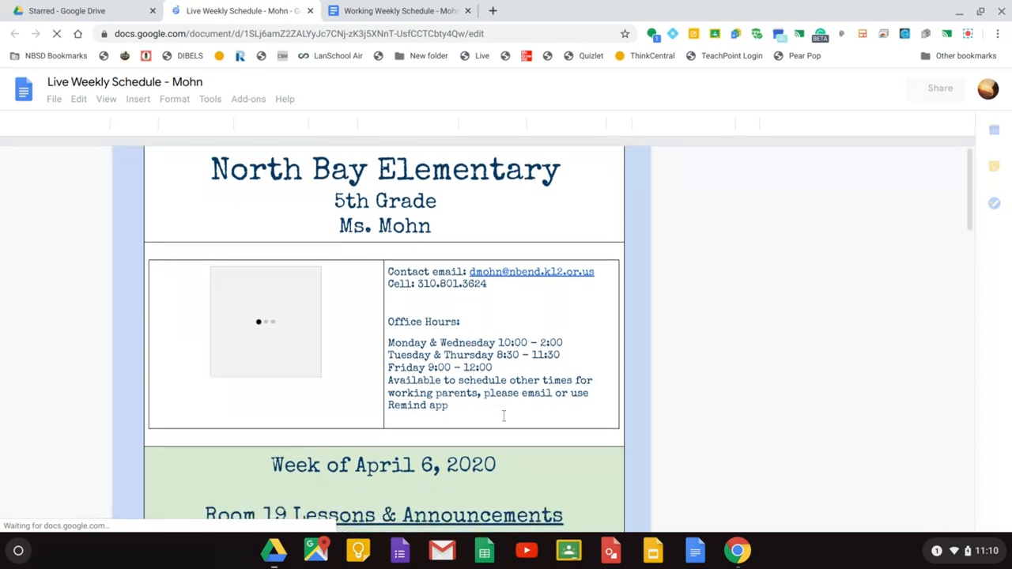
{"action": "scroll", "coordinate": [503, 416], "scroll_direction": "down", "scroll_amount": 3}
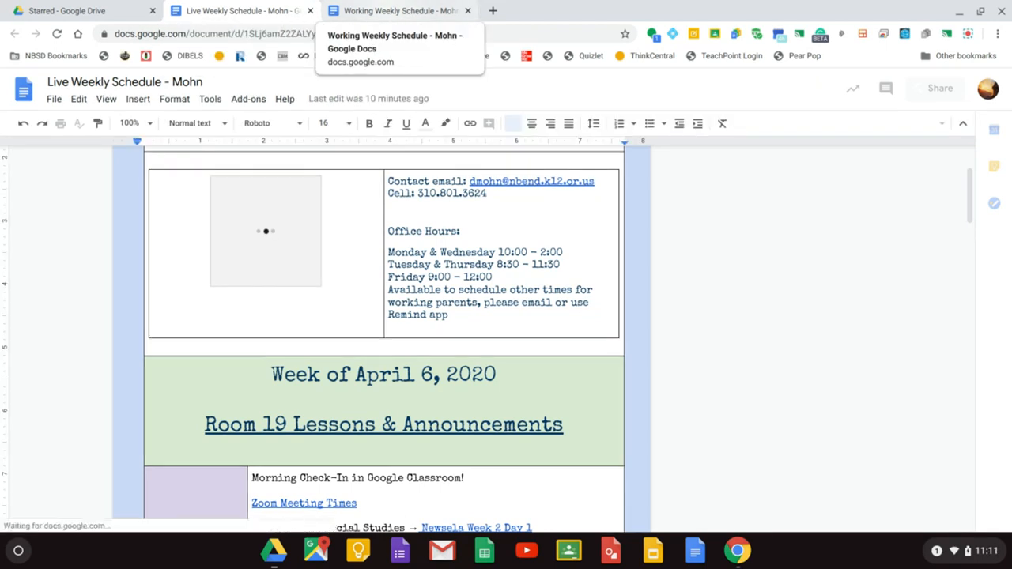
- Copy the "Week of April 13, 2020" heading from the Working Weekly Schedule
{"action": "left_click", "coordinate": [392, 12]}
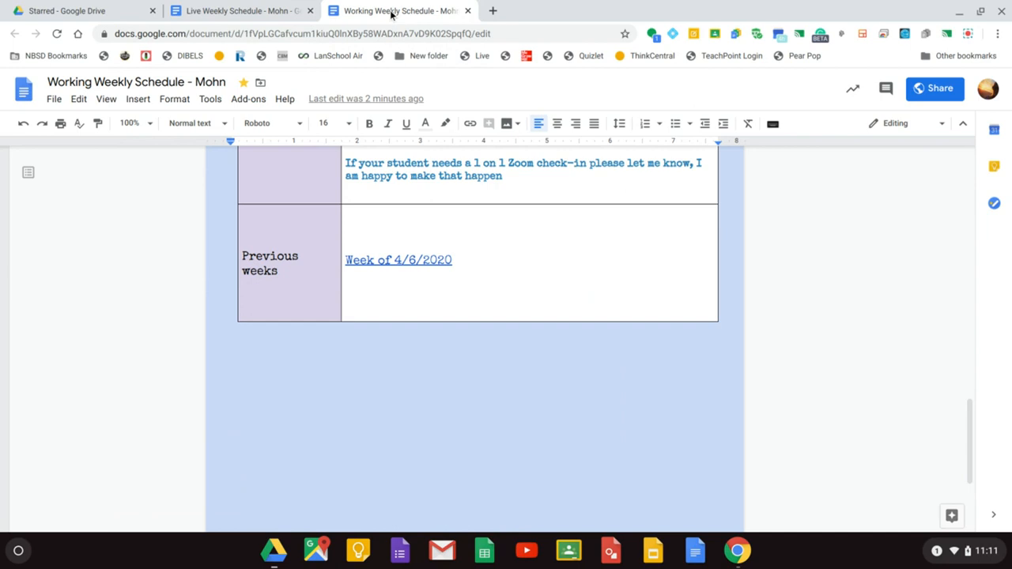
{"action": "scroll", "coordinate": [531, 205], "scroll_direction": "down", "scroll_amount": 5}
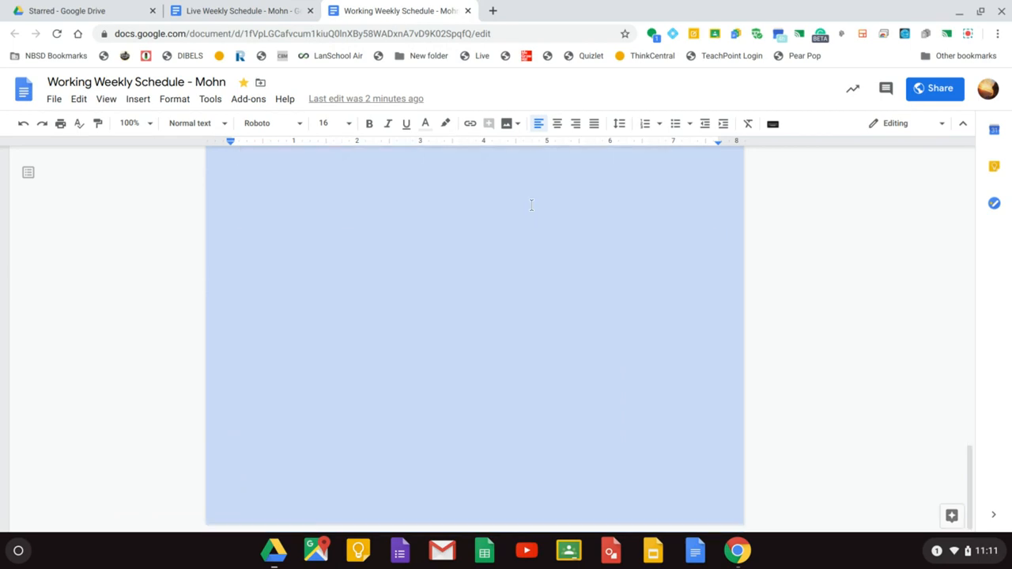
{"action": "scroll", "coordinate": [532, 204], "scroll_direction": "up", "scroll_amount": 20}
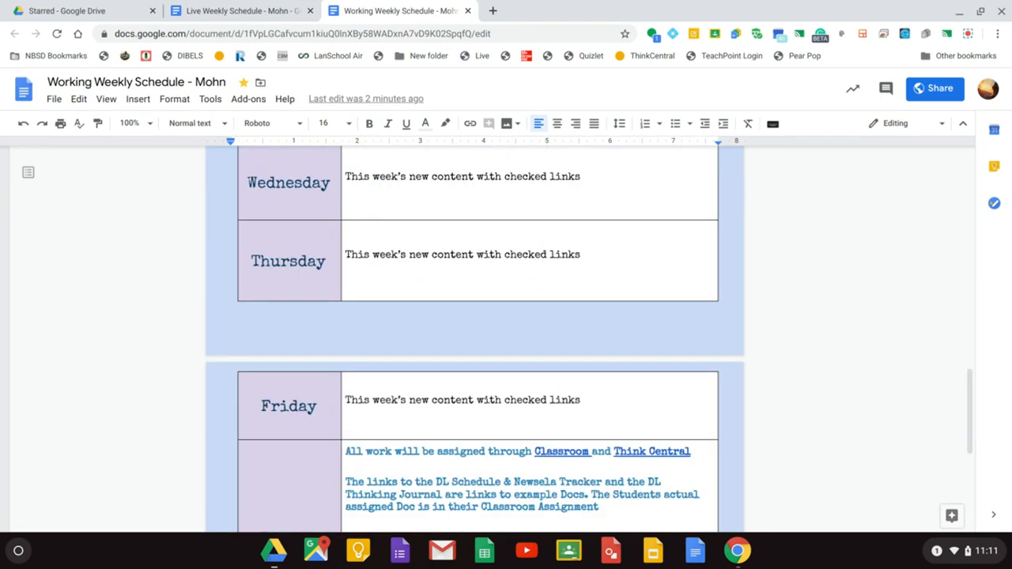
{"action": "scroll", "coordinate": [394, 255], "scroll_direction": "down", "scroll_amount": 1}
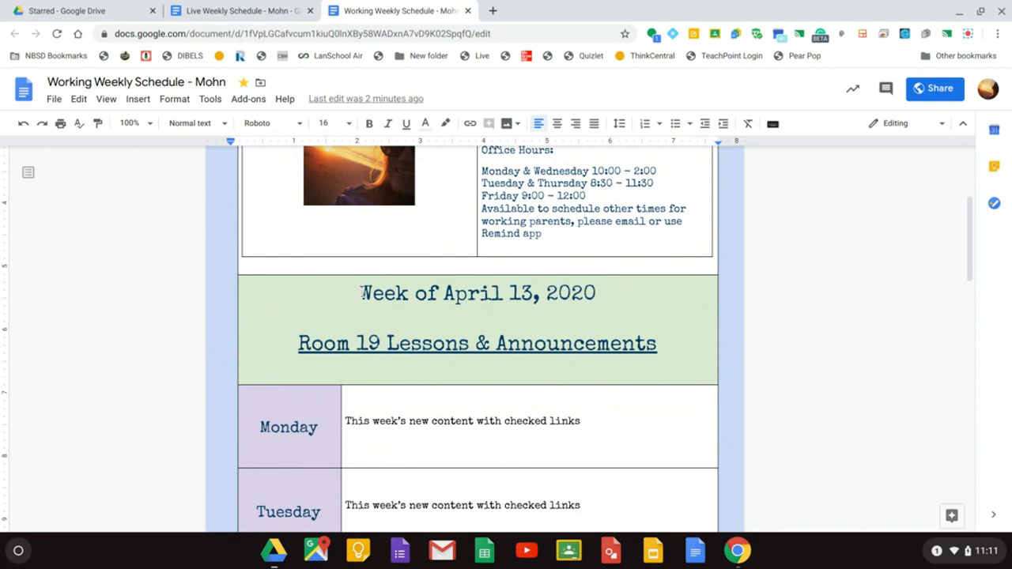
{"action": "left_click_drag", "start_coordinate": [359, 293], "coordinate": [600, 293]}
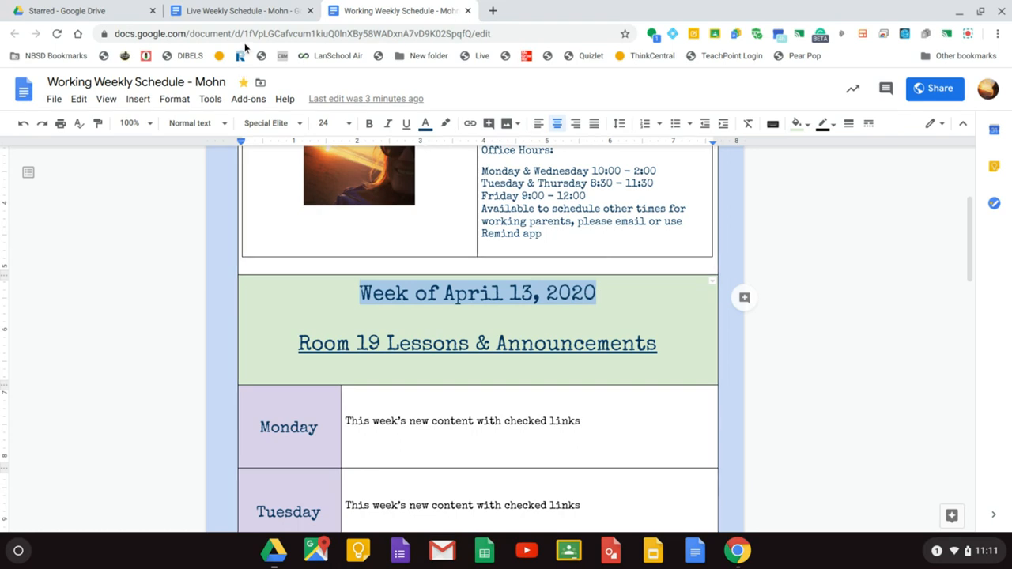
{"action": "left_click", "coordinate": [78, 101]}
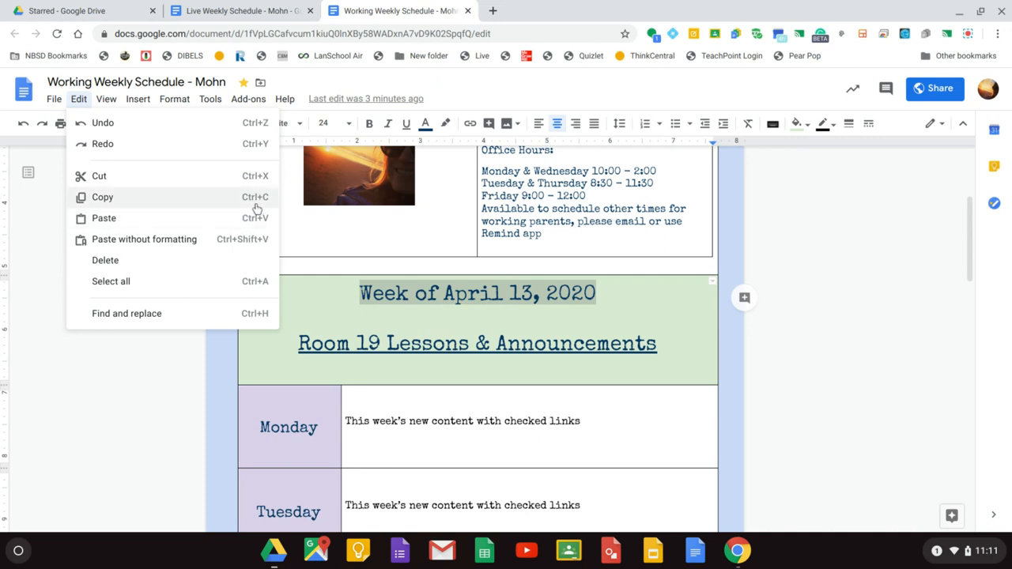
- Dismiss the account notice in the Live Weekly Schedule and replace its week heading with the copied "Week of April 13, 2020"
{"action": "left_click", "coordinate": [247, 13]}
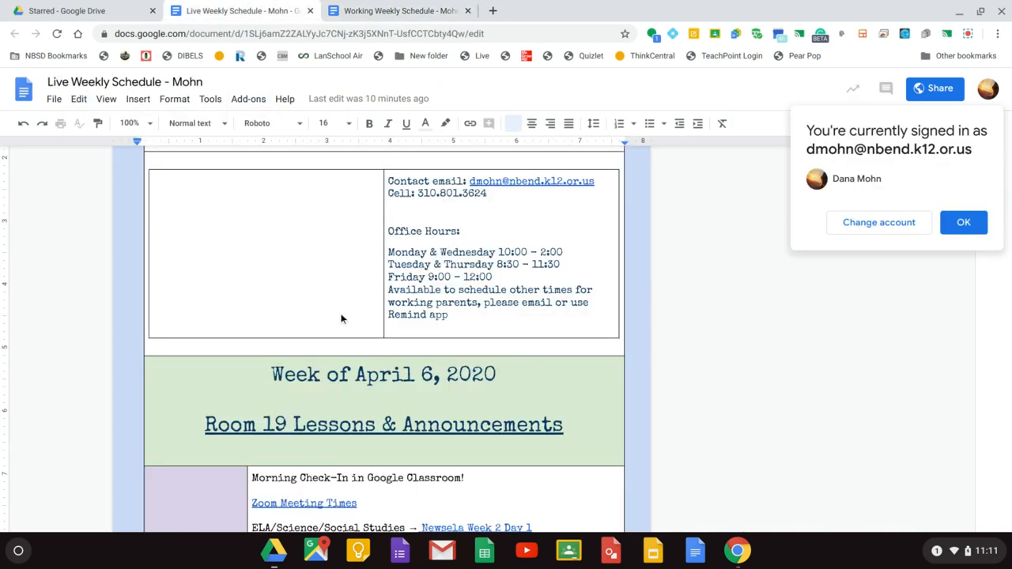
{"action": "left_click", "coordinate": [963, 223]}
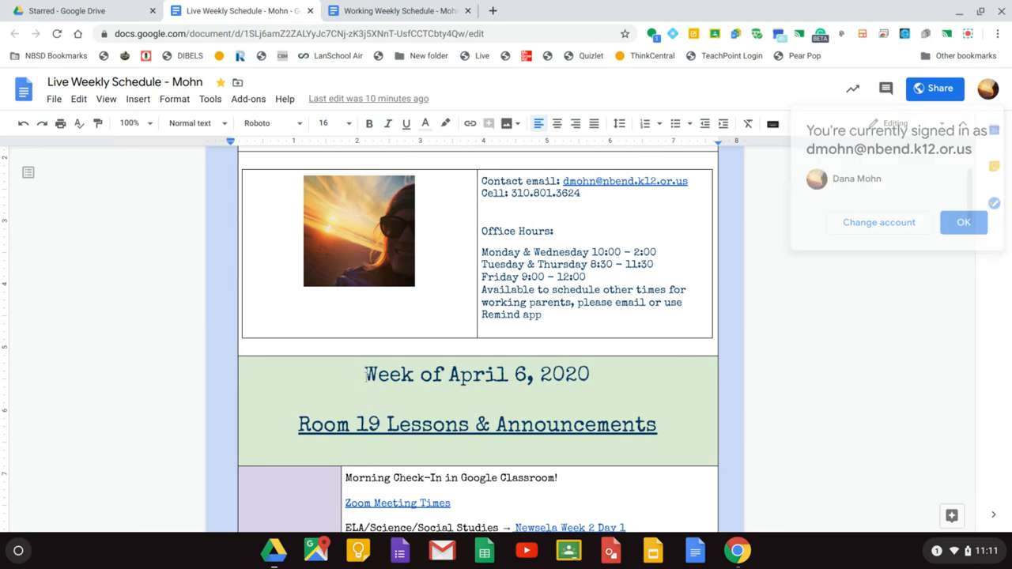
{"action": "left_click", "coordinate": [365, 374]}
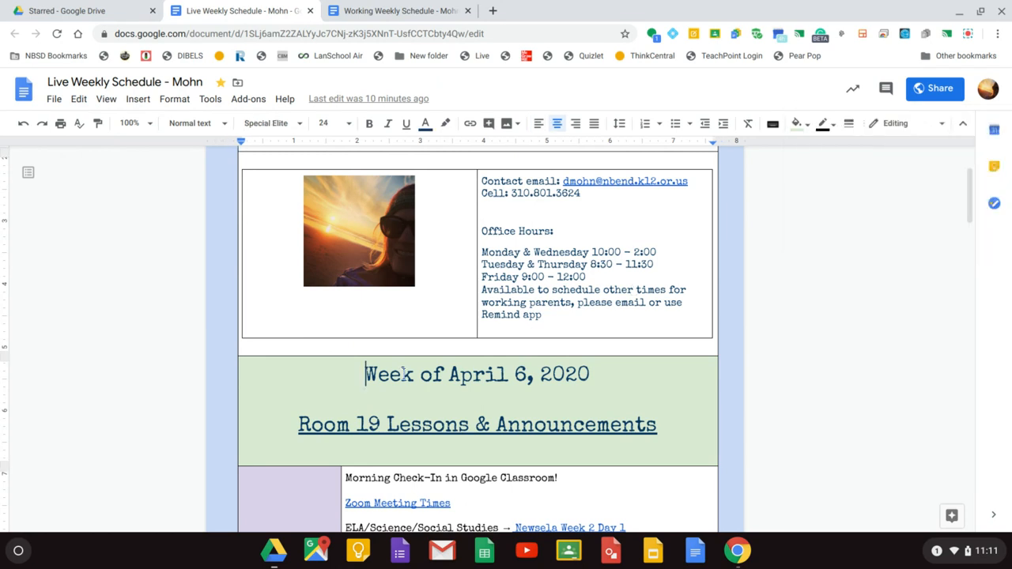
{"action": "triple_click", "coordinate": [403, 374]}
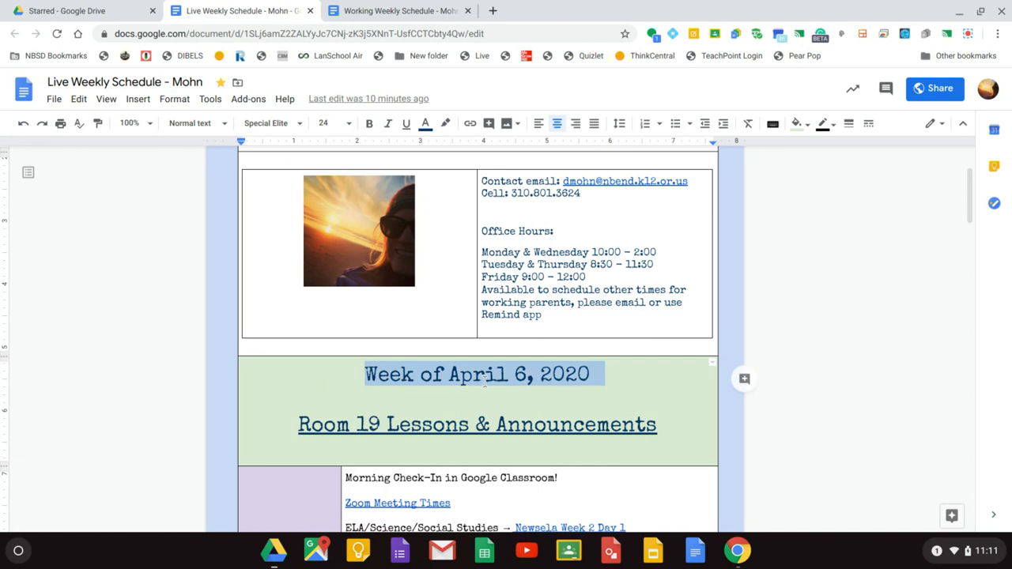
{"action": "key", "text": "ctrl+v"}
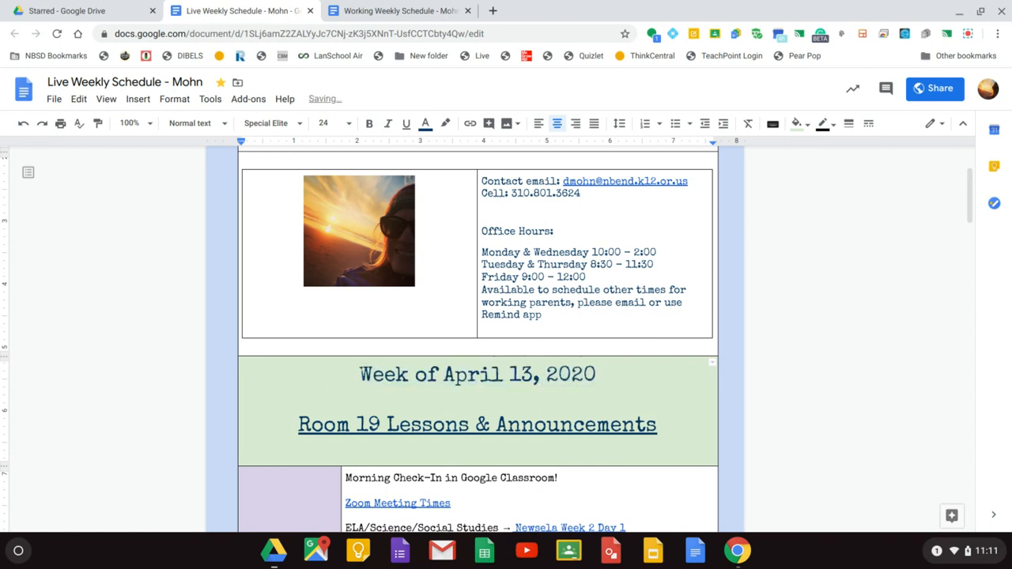
{"action": "left_click", "coordinate": [79, 101]}
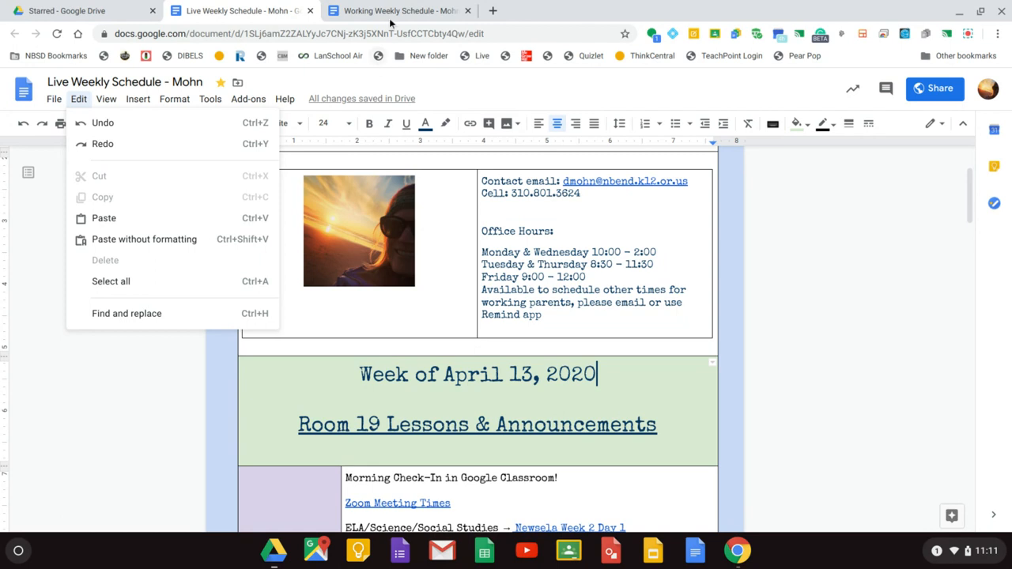
- Copy Monday's text "This week's new content with checked links" from the Working Weekly Schedule
{"action": "left_click", "coordinate": [400, 11]}
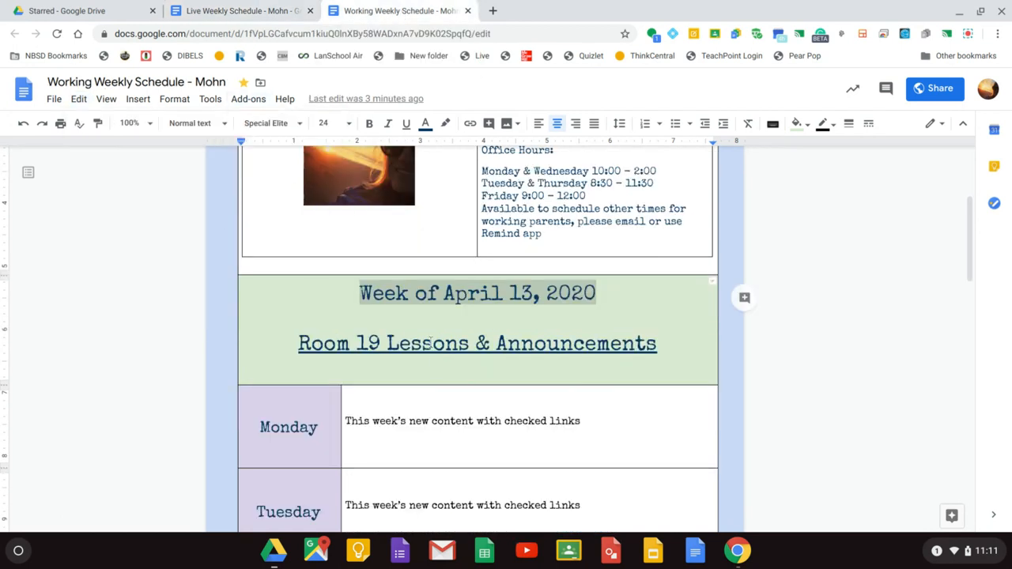
{"action": "triple_click", "coordinate": [370, 420]}
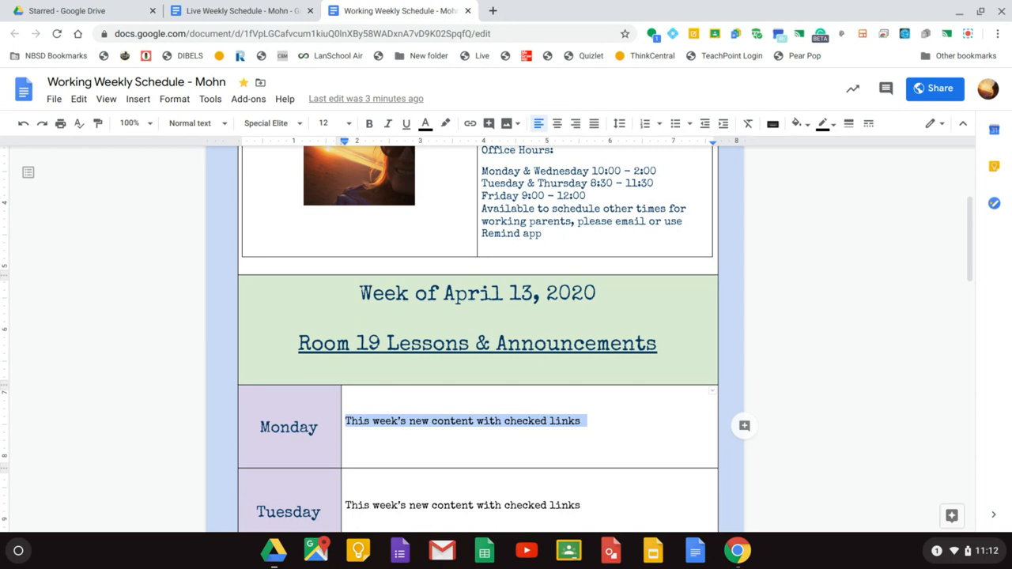
{"action": "left_click", "coordinate": [78, 102]}
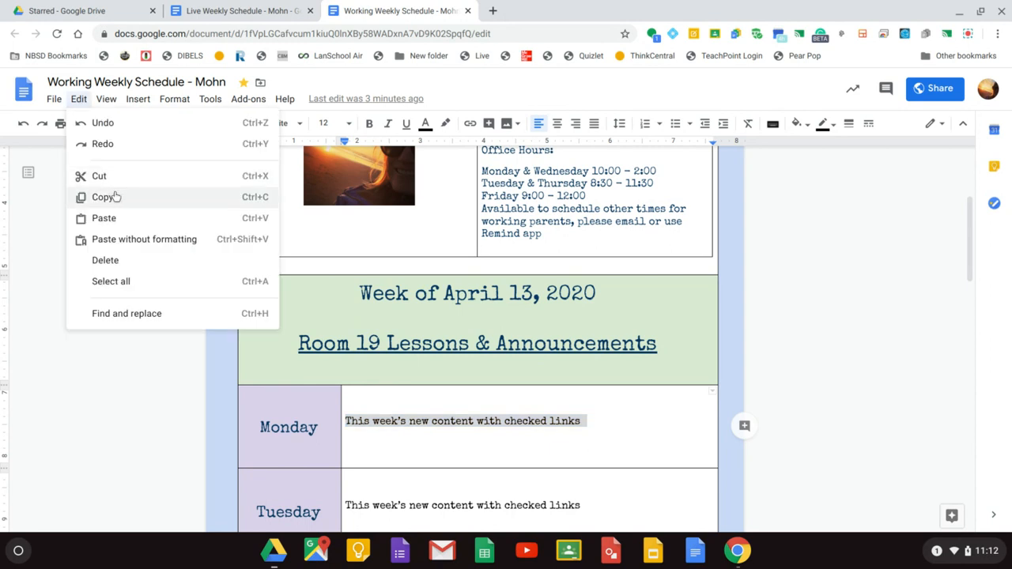
- Replace all of Monday's lesson content in the Live Weekly Schedule with the copied text "This week's new content with checked links"
{"action": "left_click", "coordinate": [235, 10]}
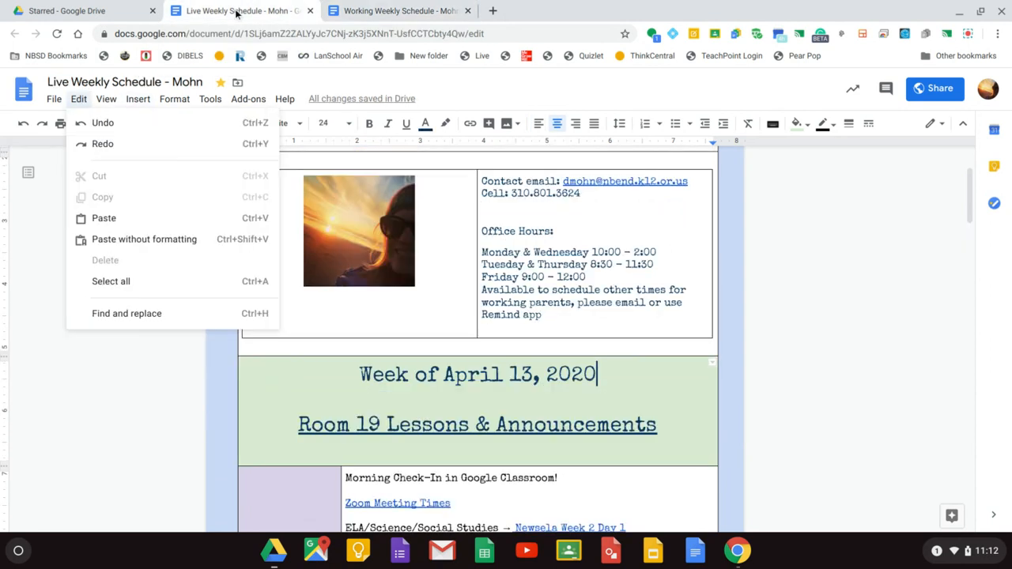
{"action": "scroll", "coordinate": [420, 356], "scroll_direction": "up", "scroll_amount": 1}
{"action": "scroll", "coordinate": [419, 356], "scroll_direction": "down", "scroll_amount": 4}
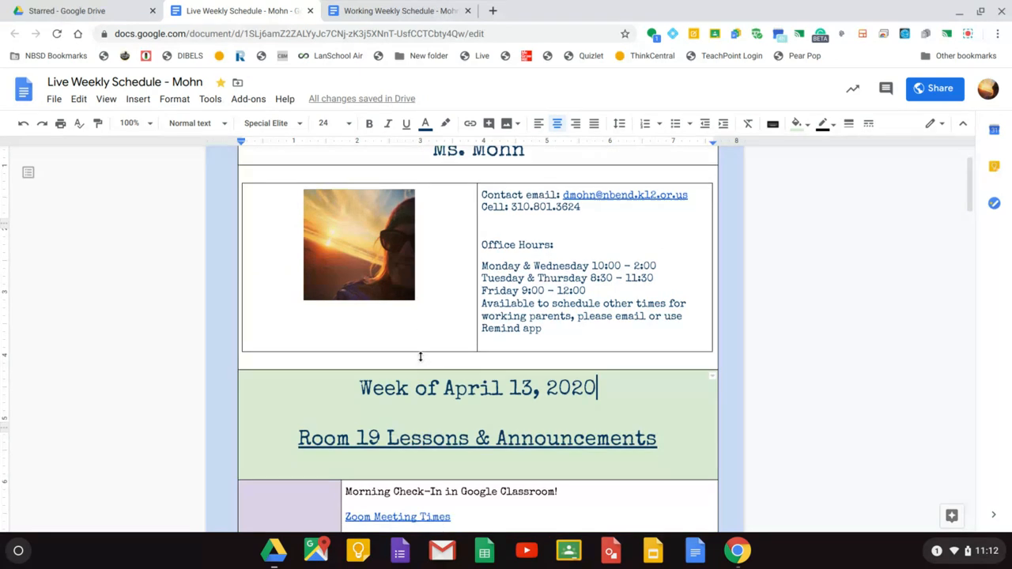
{"action": "left_click_drag", "start_coordinate": [345, 257], "coordinate": [554, 486]}
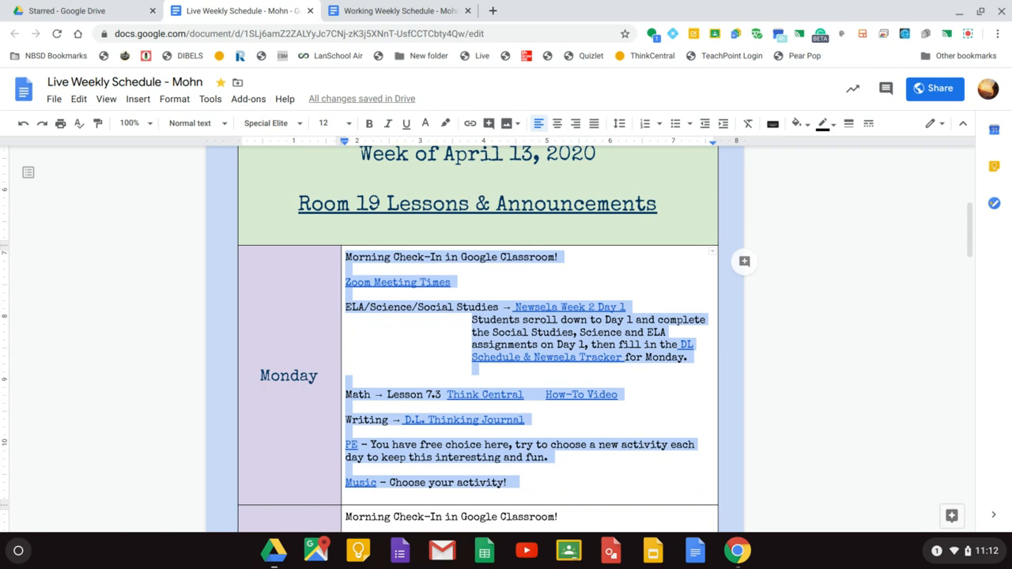
{"action": "key", "text": "ctrl+v"}
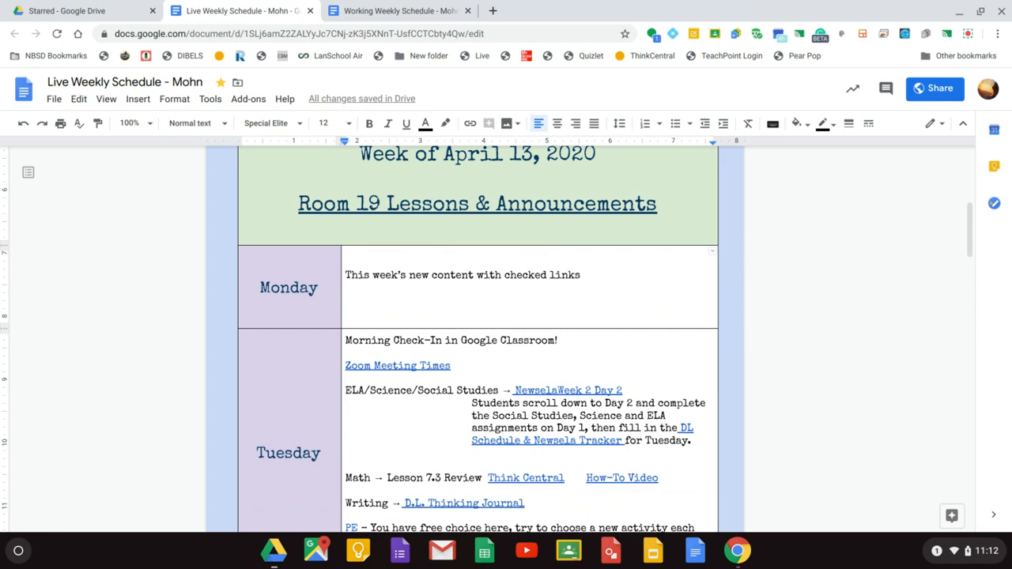
- Replace all of Tuesday's lesson content in the Live Weekly Schedule with Tuesday's text copied from the Working Weekly Schedule
{"action": "key", "text": "Tab"}
{"action": "key", "text": "Tab"}
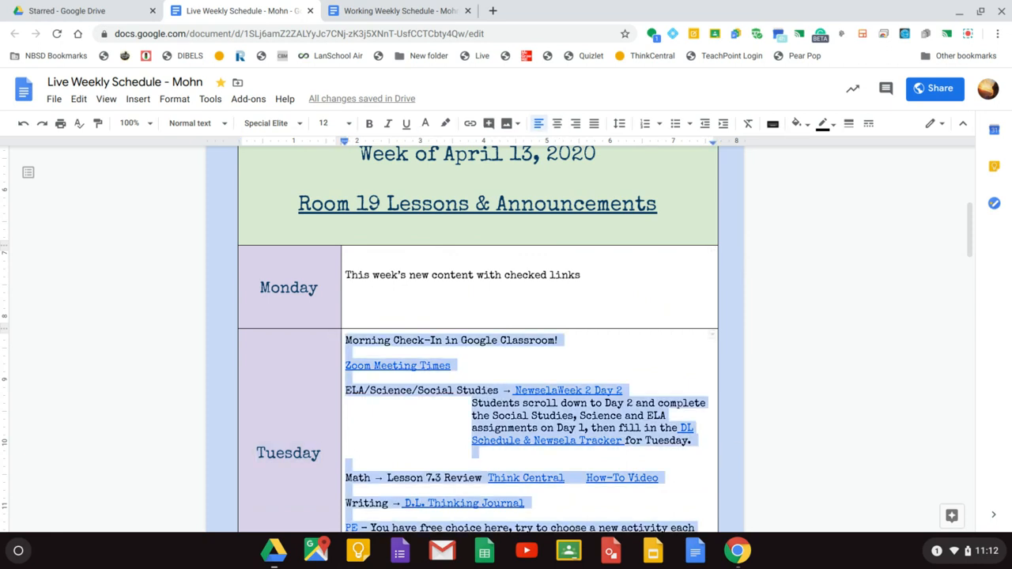
{"action": "left_click", "coordinate": [389, 16]}
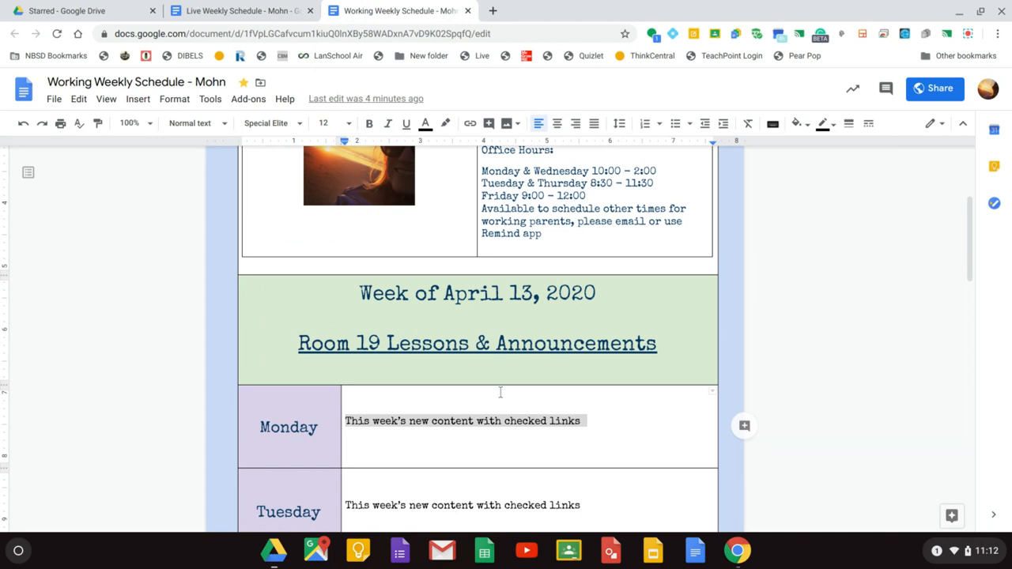
{"action": "scroll", "coordinate": [500, 391], "scroll_direction": "down", "scroll_amount": 3}
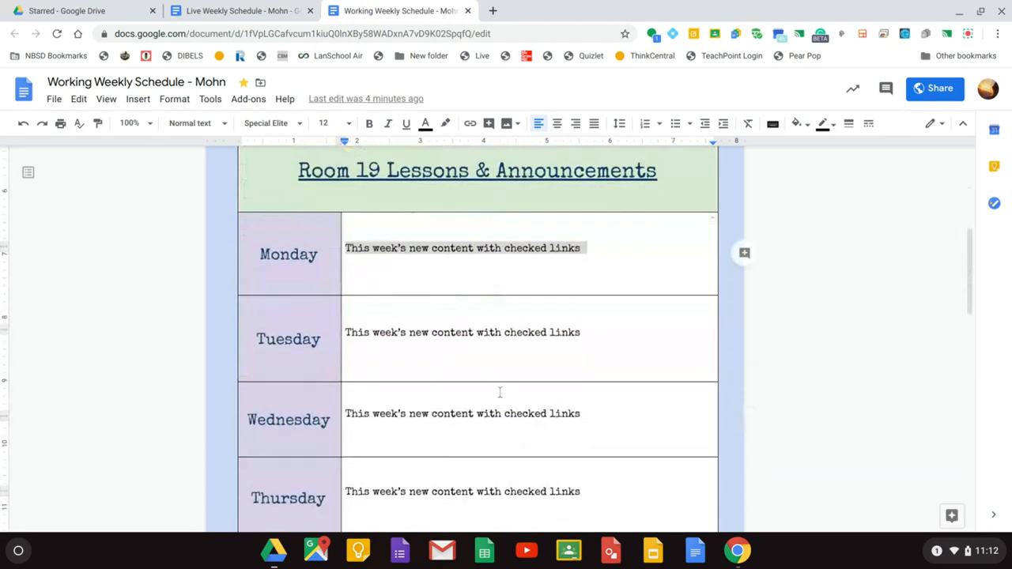
{"action": "left_click_drag", "start_coordinate": [347, 310], "coordinate": [583, 317]}
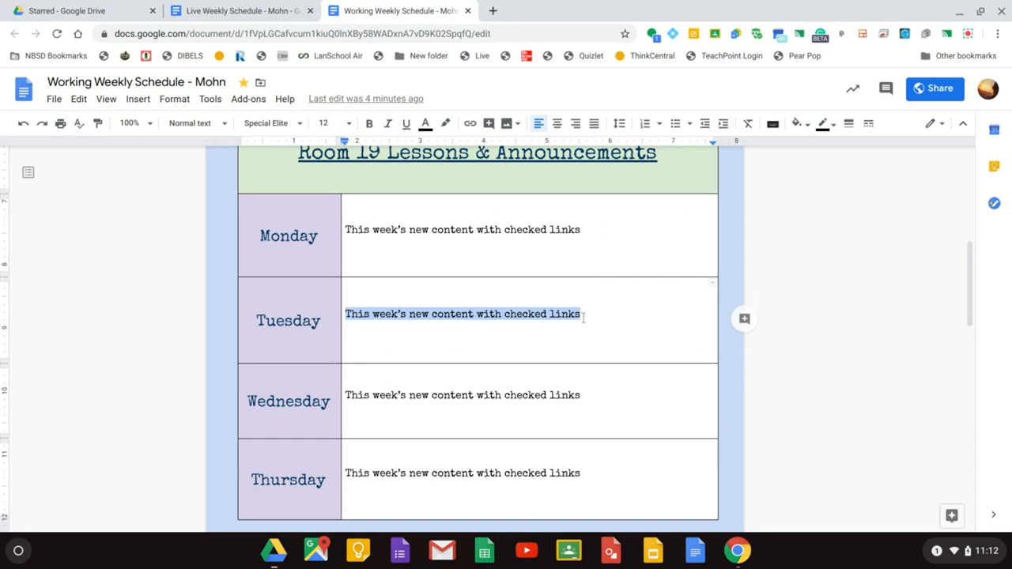
{"action": "left_click", "coordinate": [268, 16]}
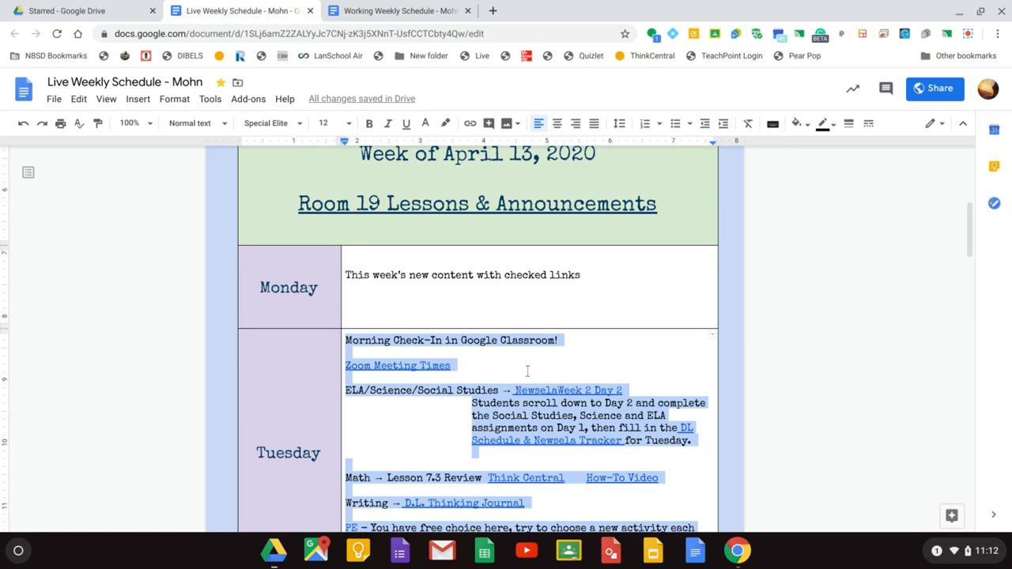
{"action": "key", "text": "ctrl+v"}
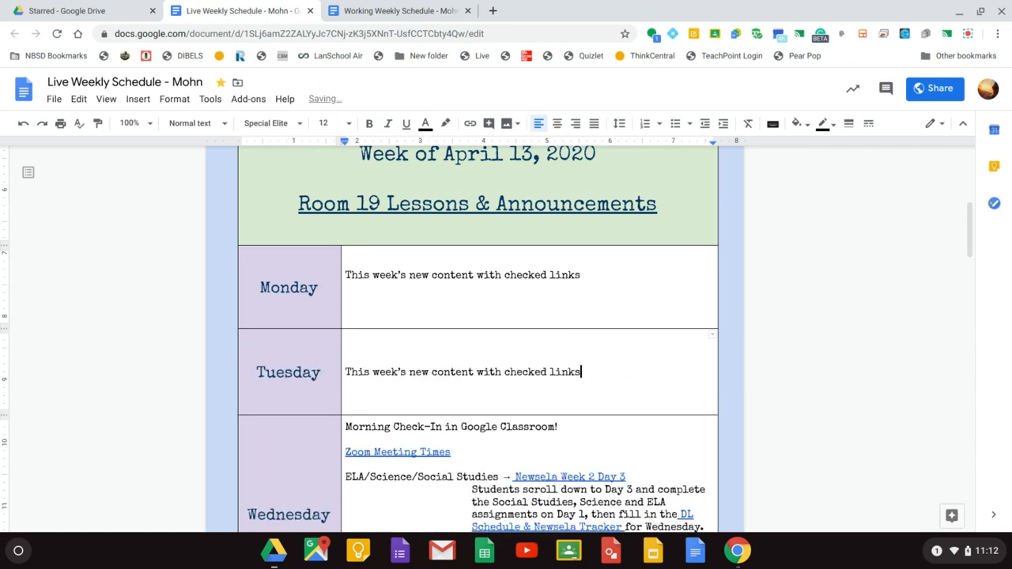
- Replace all of Wednesday's lesson content in the Live Weekly Schedule with Wednesday's text copied from the Working Weekly Schedule
{"action": "key", "text": "Tab"}
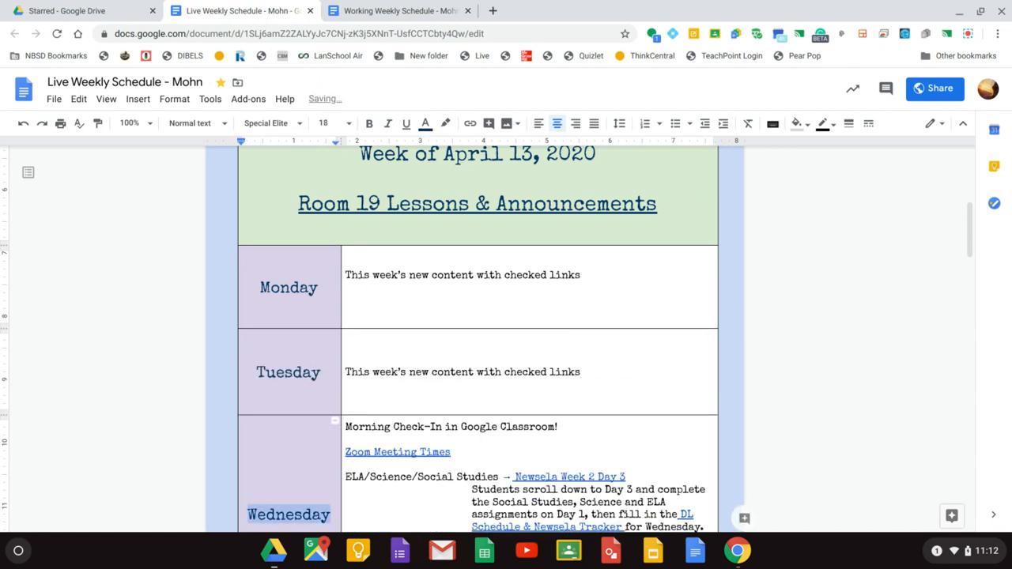
{"action": "key", "text": "Tab"}
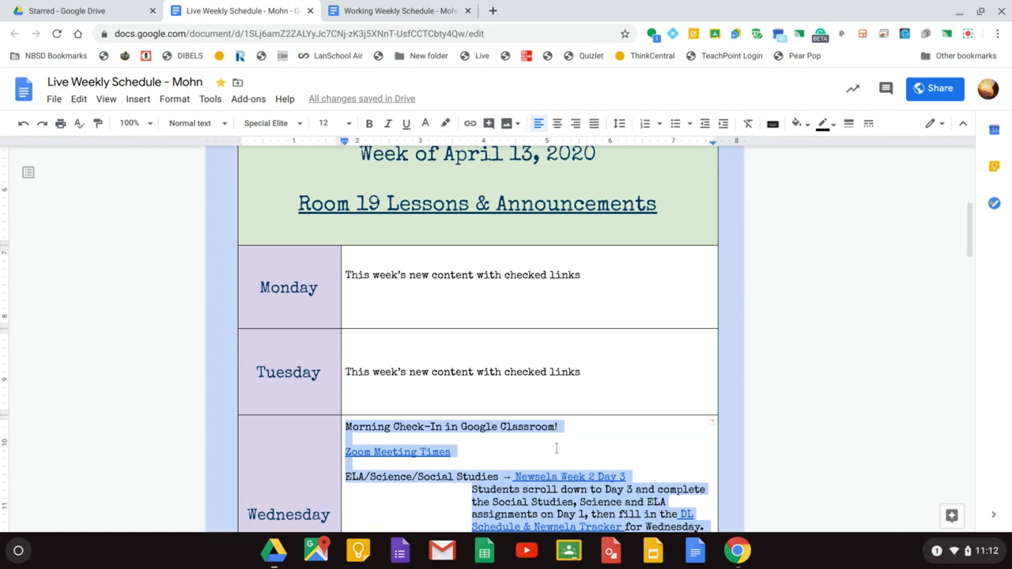
{"action": "scroll", "coordinate": [500, 436], "scroll_direction": "down", "scroll_amount": 3}
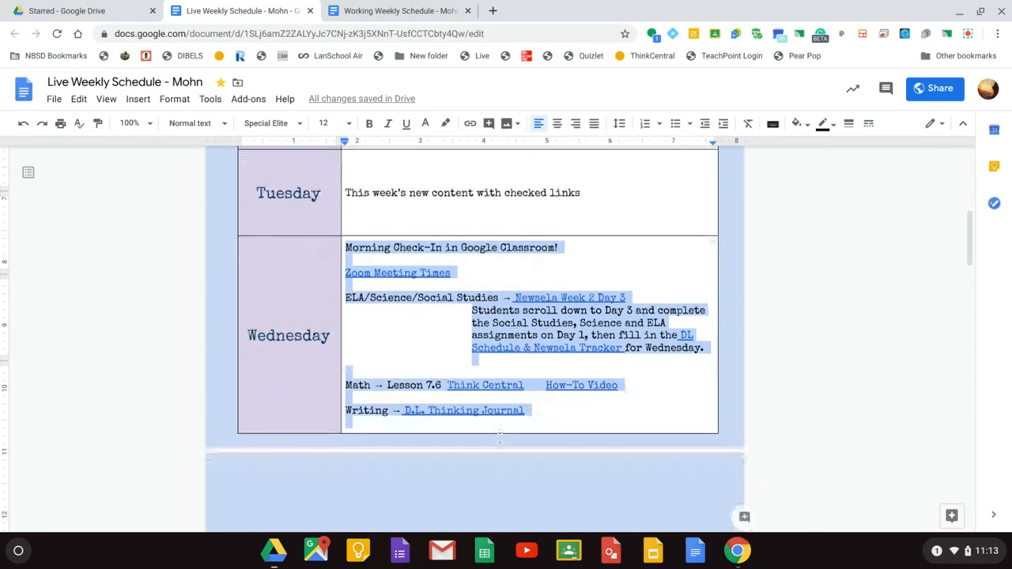
{"action": "left_click", "coordinate": [400, 11]}
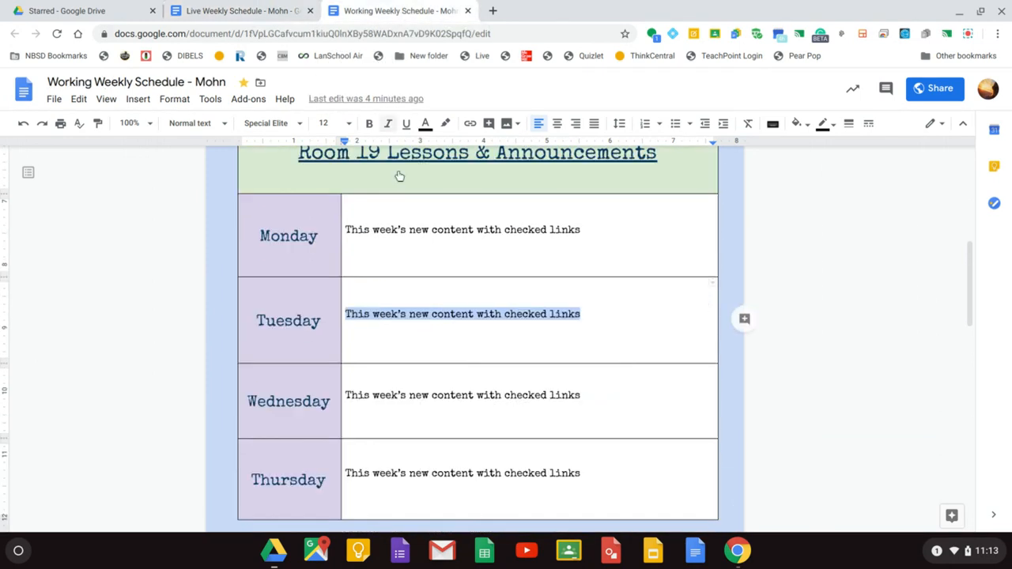
{"action": "double_click", "coordinate": [441, 395]}
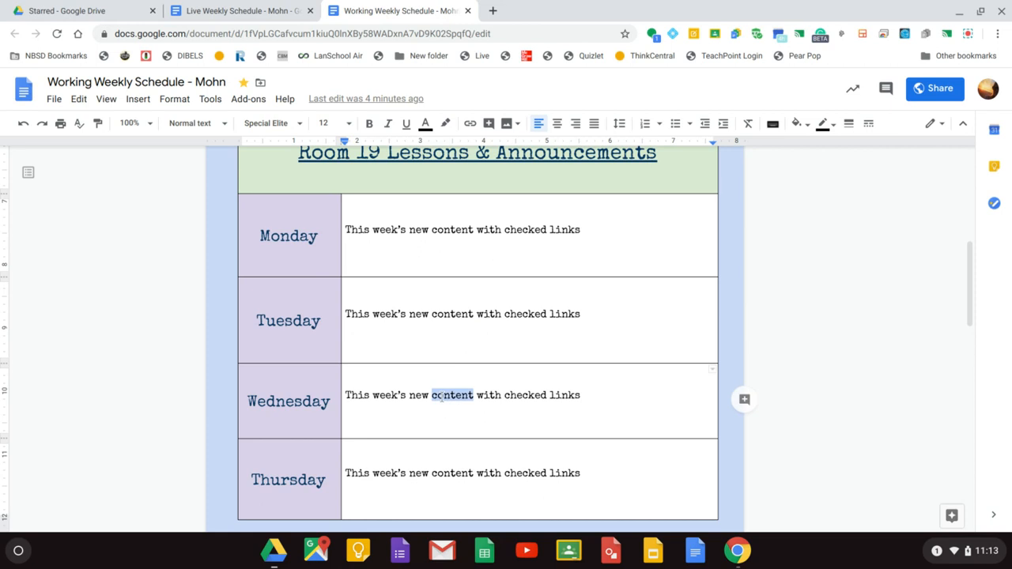
{"action": "triple_click", "coordinate": [442, 397]}
{"action": "key", "text": "ctrl+c"}
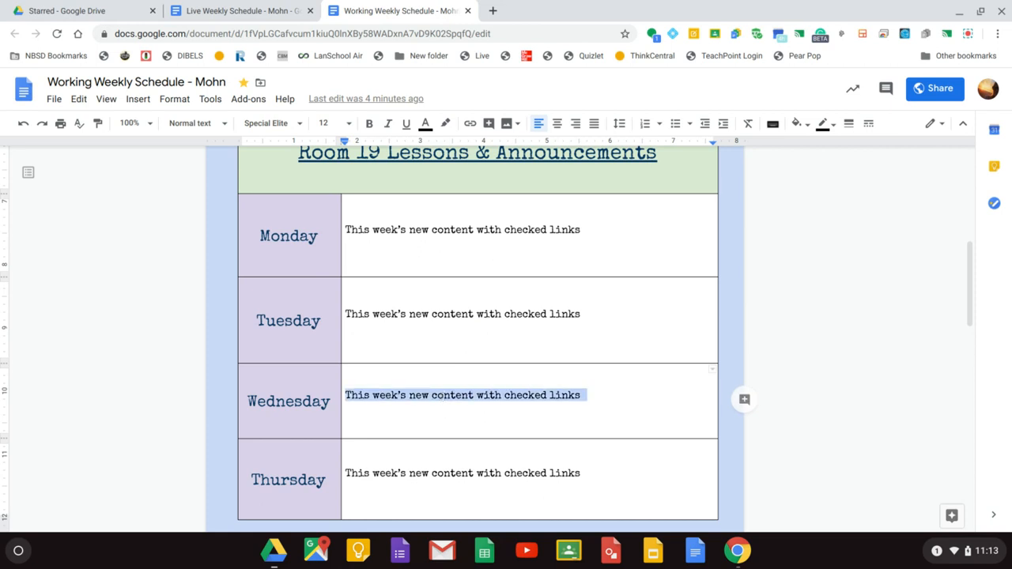
{"action": "left_click", "coordinate": [254, 14]}
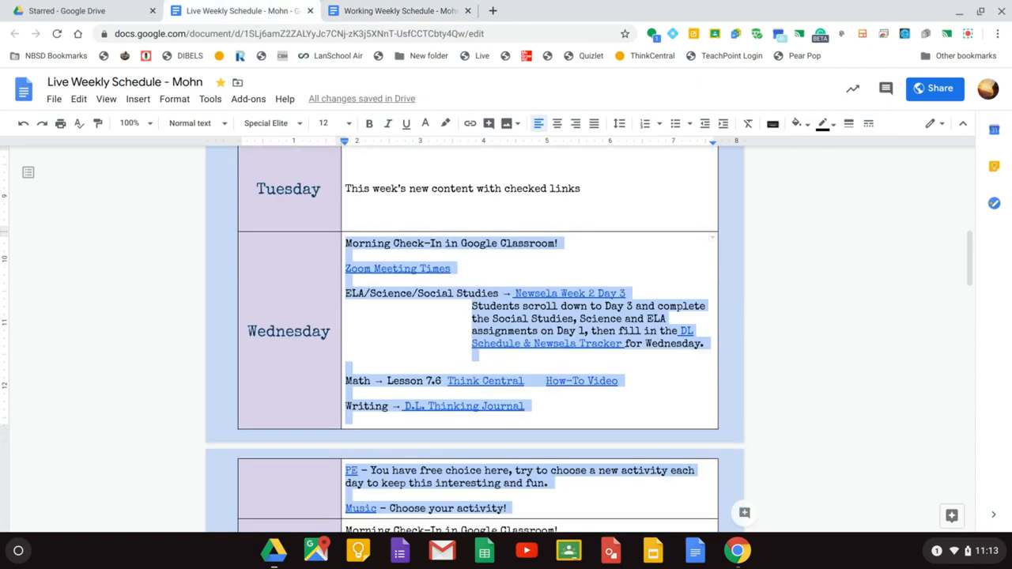
{"action": "key", "text": "ctrl+v"}
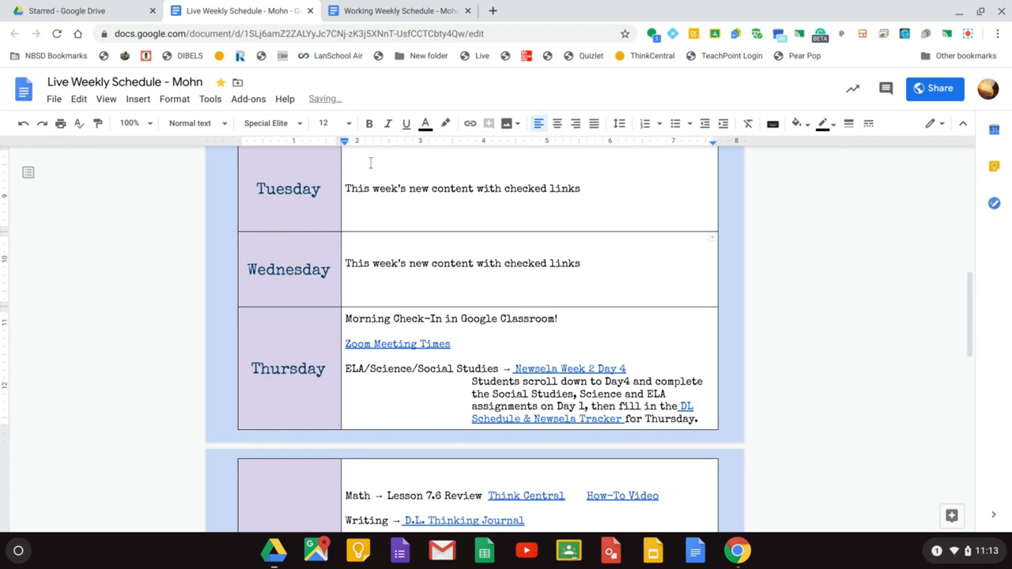
- Copy Thursday's text from the Working Weekly Schedule and paste it over Thursday's old lesson content in the Live Weekly Schedule
{"action": "left_click", "coordinate": [400, 12]}
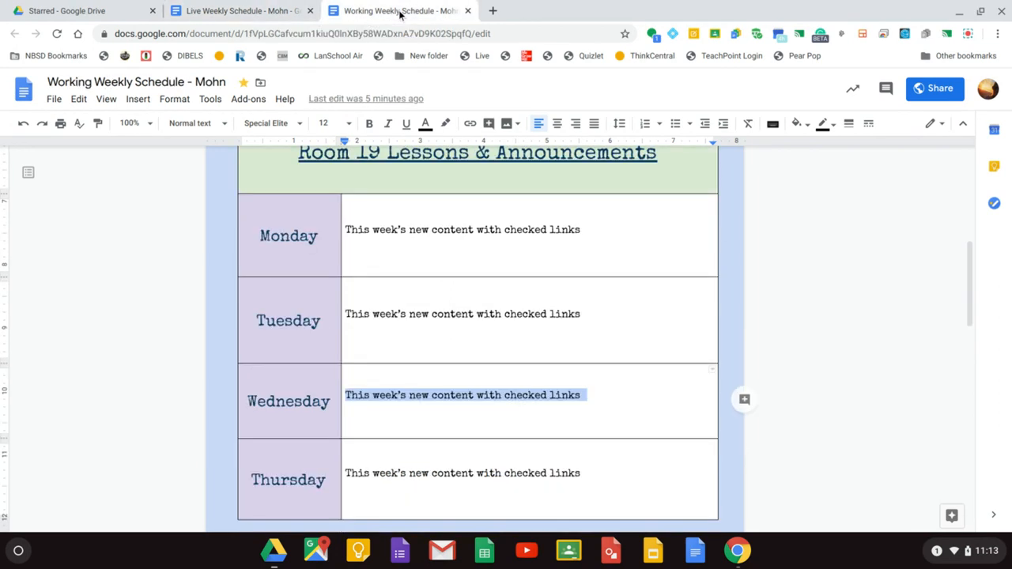
{"action": "triple_click", "coordinate": [463, 473]}
{"action": "key", "text": "ctrl+c"}
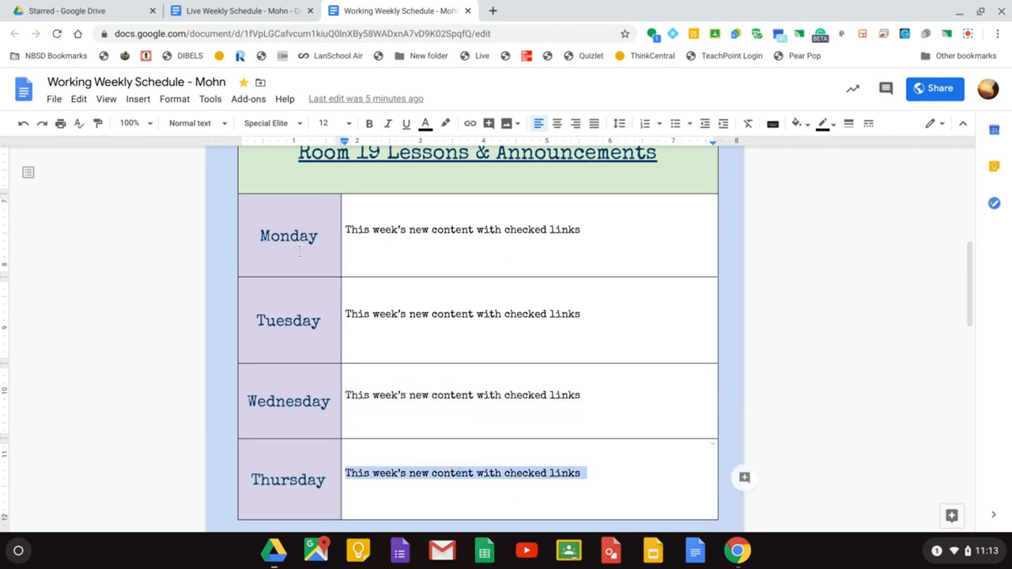
{"action": "left_click", "coordinate": [251, 11]}
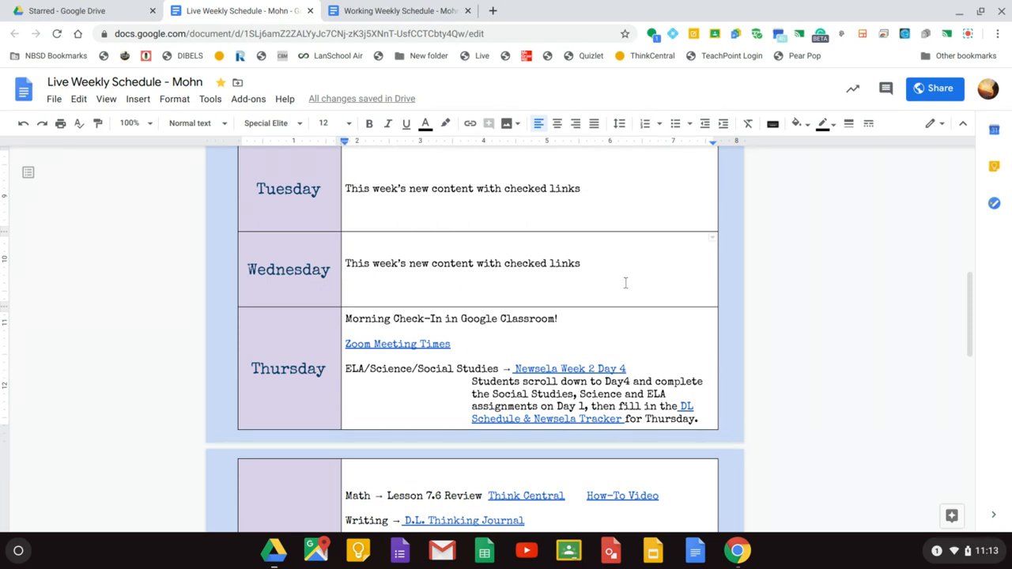
{"action": "key", "text": "Tab"}
{"action": "key", "text": "Tab"}
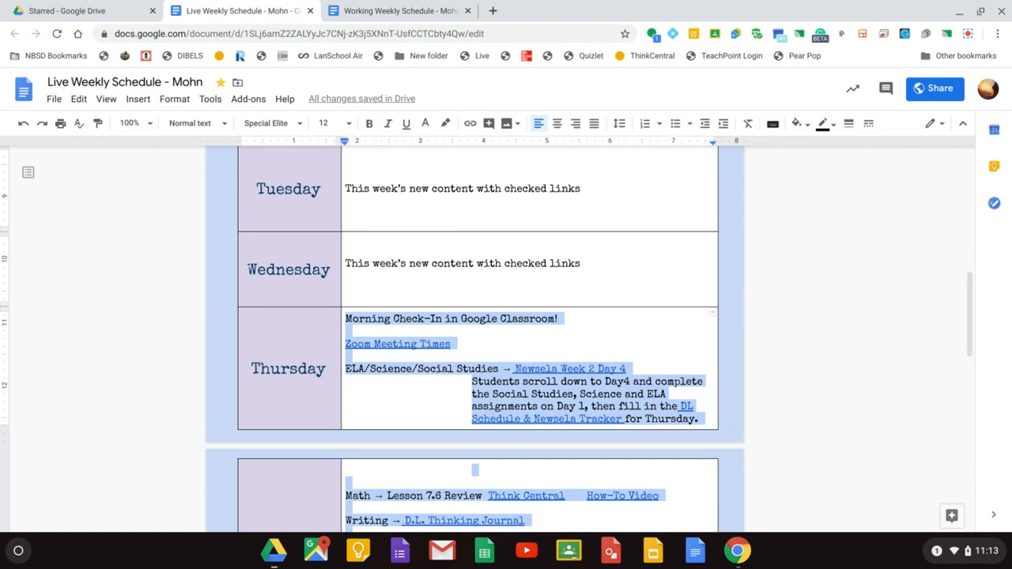
{"action": "key", "text": "BackSpace"}
{"action": "key", "text": "ctrl+v"}
- Replace all of Friday's lesson content in the Live Weekly Schedule with Friday's text copied from the Working Weekly Schedule
{"action": "key", "text": "Tab"}
{"action": "key", "text": "Tab"}
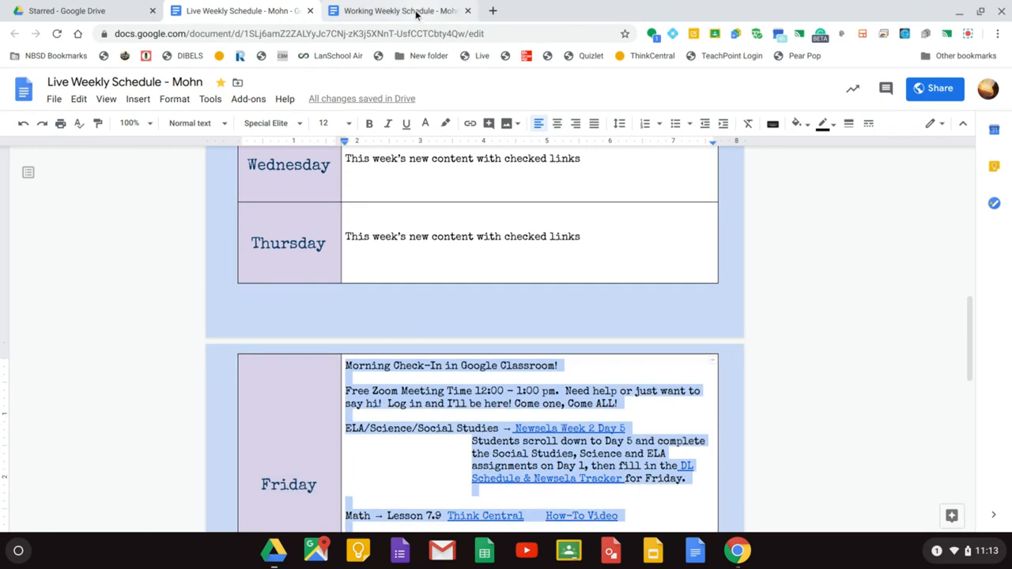
{"action": "left_click", "coordinate": [417, 13]}
{"action": "scroll", "coordinate": [480, 522], "scroll_direction": "up", "scroll_amount": 1}
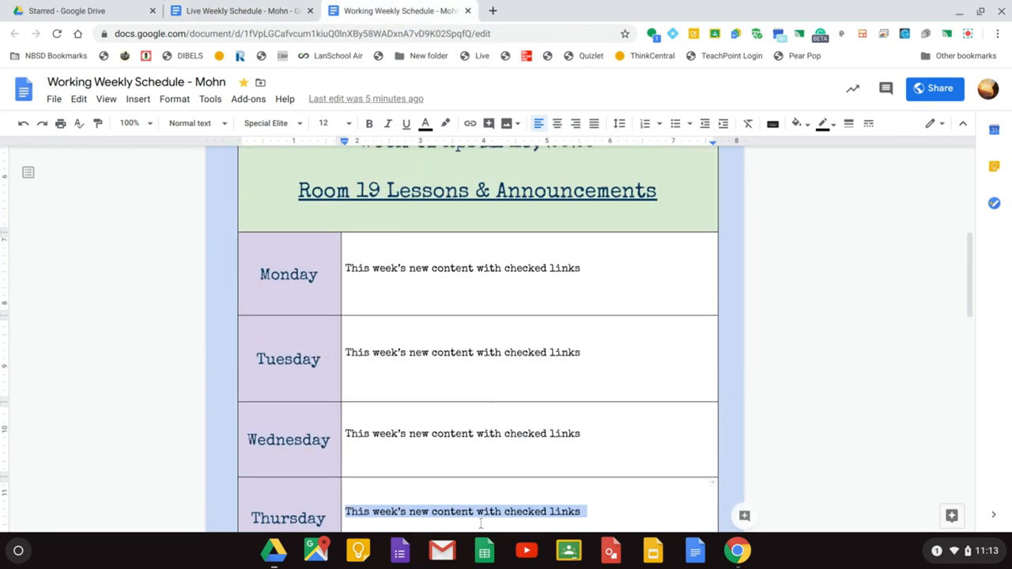
{"action": "scroll", "coordinate": [498, 400], "scroll_direction": "down", "scroll_amount": 3}
{"action": "scroll", "coordinate": [498, 400], "scroll_direction": "down", "scroll_amount": 3}
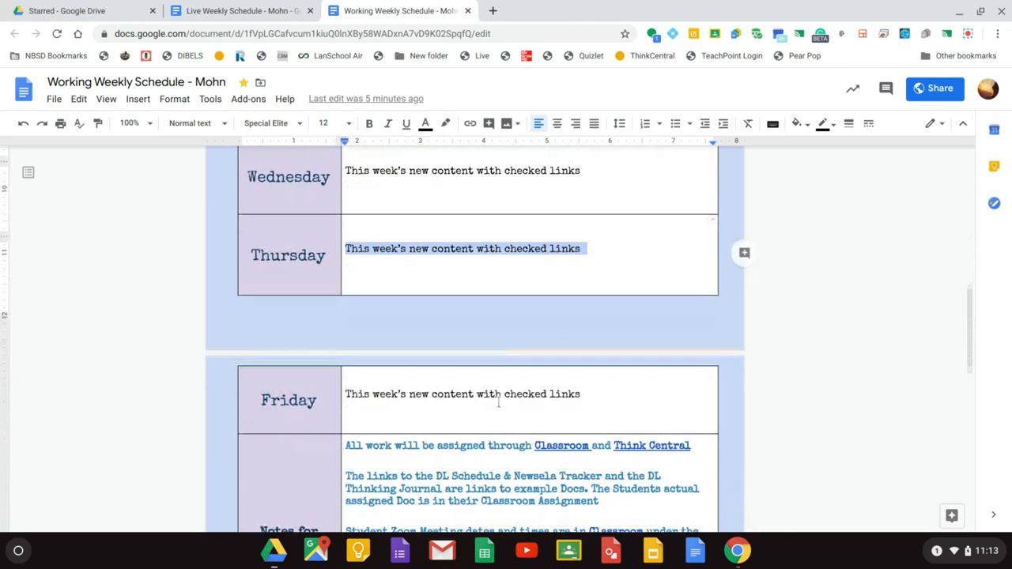
{"action": "triple_click", "coordinate": [456, 383]}
{"action": "key", "text": "ctrl+c"}
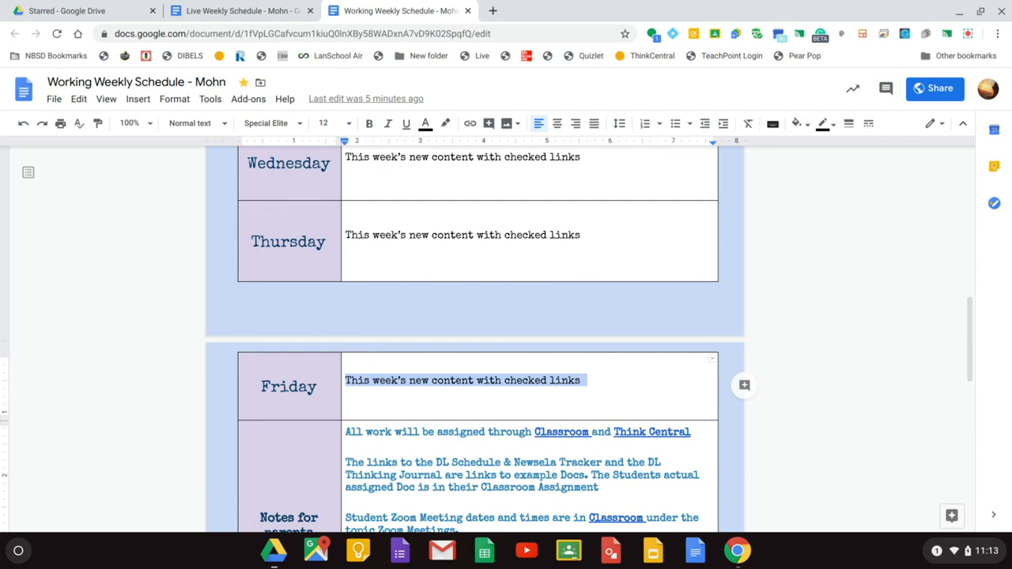
{"action": "left_click", "coordinate": [225, 10]}
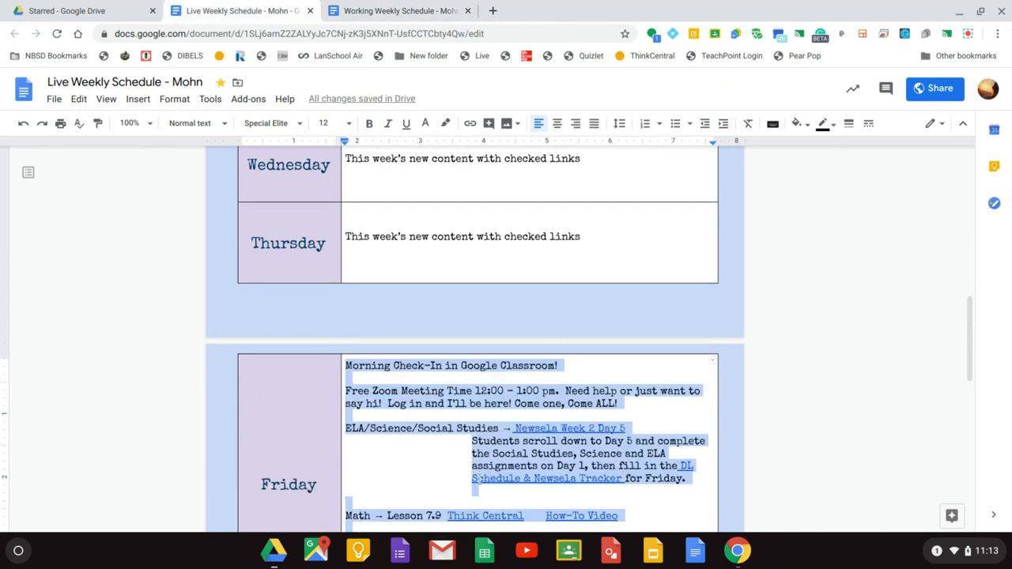
{"action": "key", "text": "ctrl+v"}
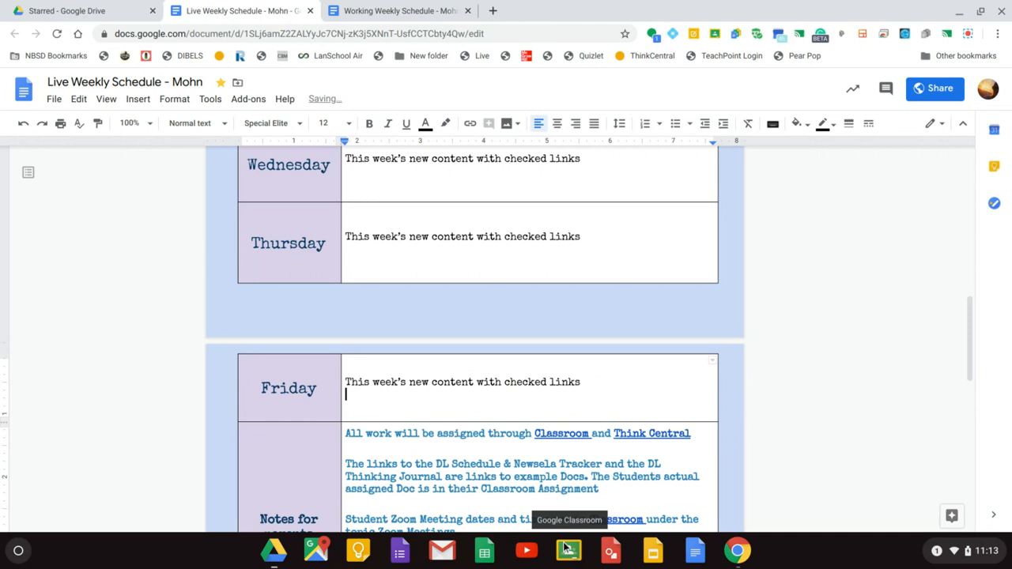
- Copy the full text of the "Notes for parents/guardians" row from the Working Weekly Schedule
{"action": "scroll", "coordinate": [498, 413], "scroll_direction": "down", "scroll_amount": 2}
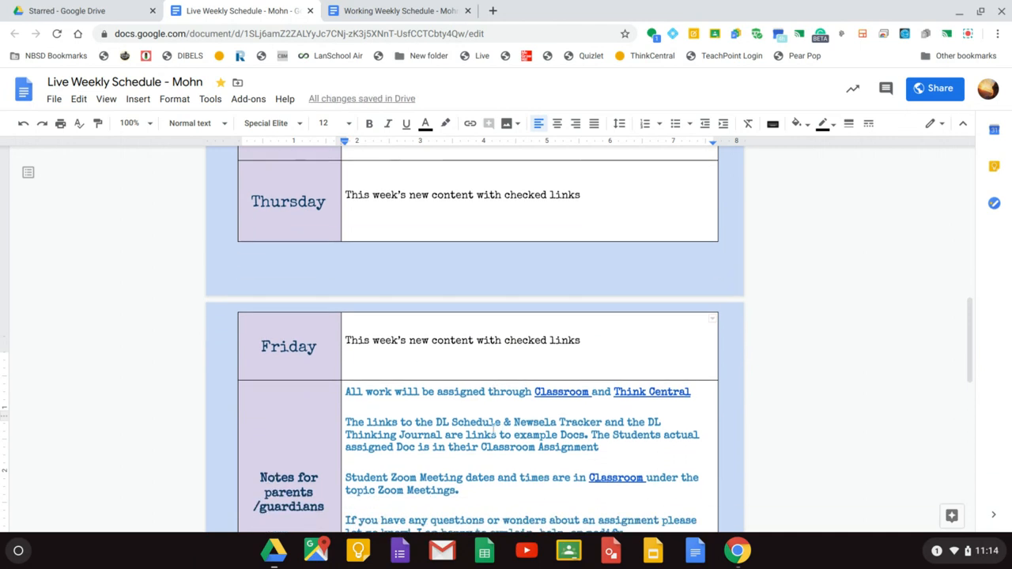
{"action": "scroll", "coordinate": [493, 428], "scroll_direction": "down", "scroll_amount": 1}
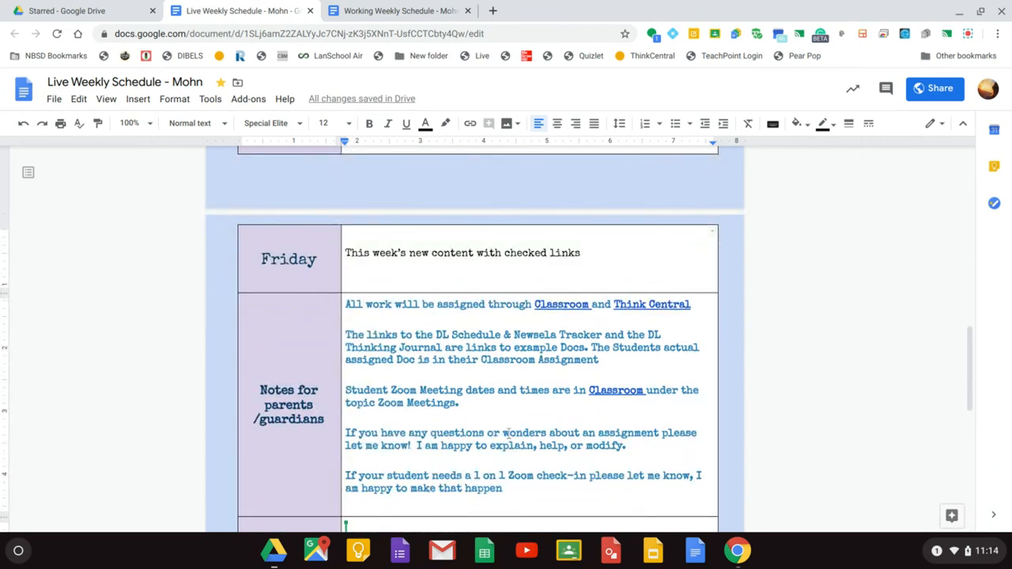
{"action": "left_click", "coordinate": [417, 12]}
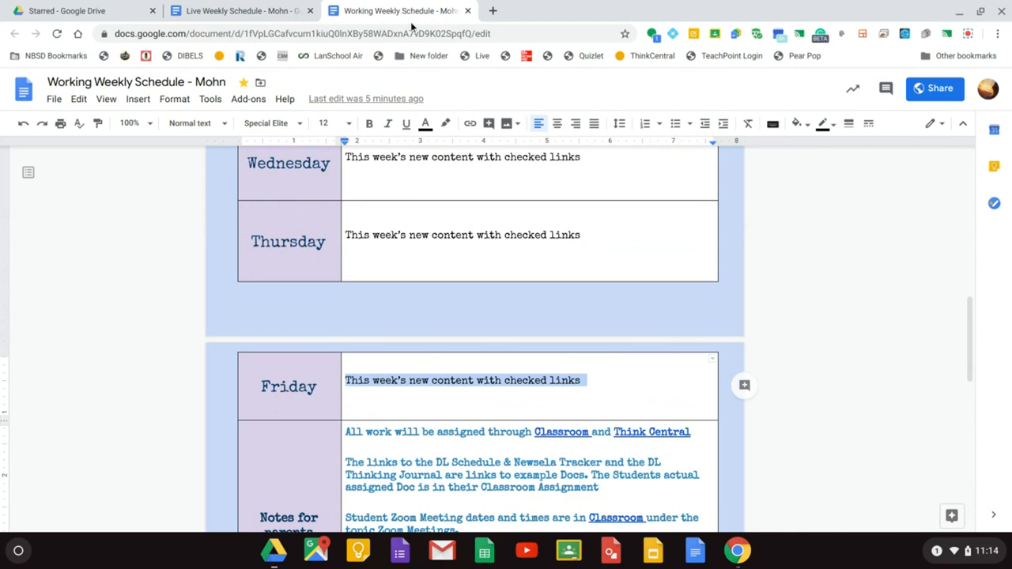
{"action": "scroll", "coordinate": [458, 389], "scroll_direction": "down", "scroll_amount": 7}
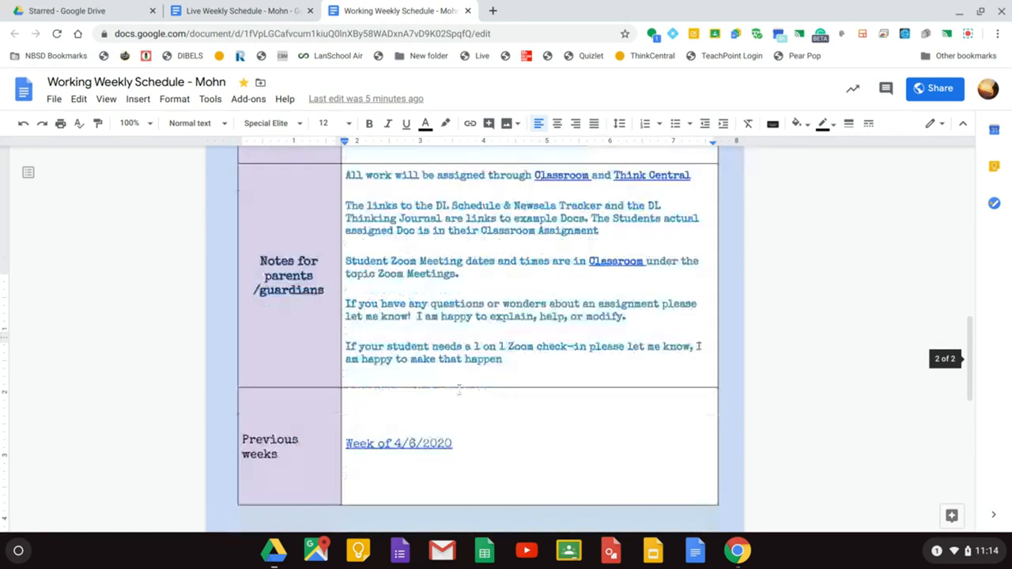
{"action": "scroll", "coordinate": [459, 389], "scroll_direction": "up", "scroll_amount": 2}
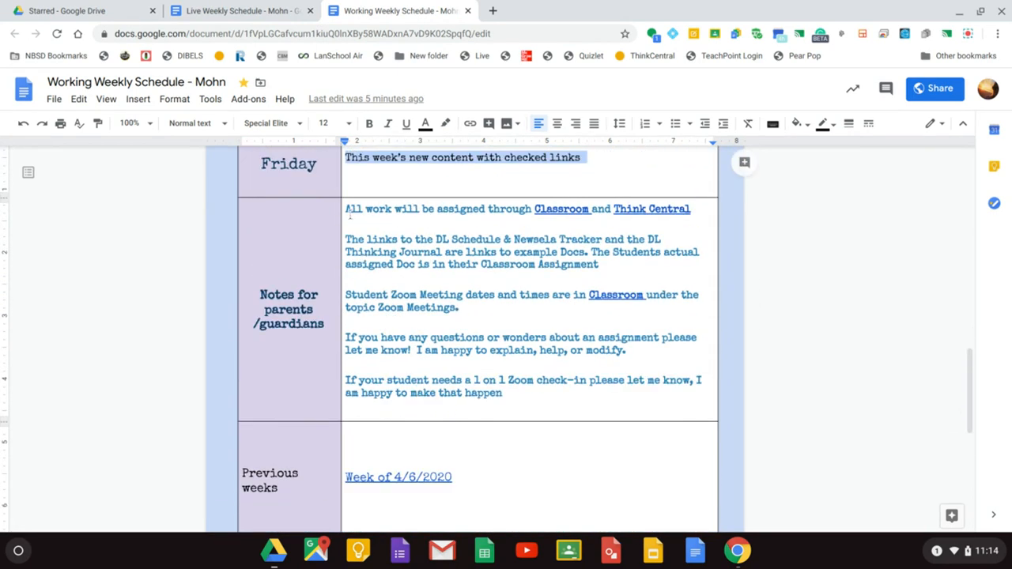
{"action": "left_click_drag", "start_coordinate": [345, 208], "coordinate": [503, 395]}
{"action": "key", "text": "ctrl+c"}
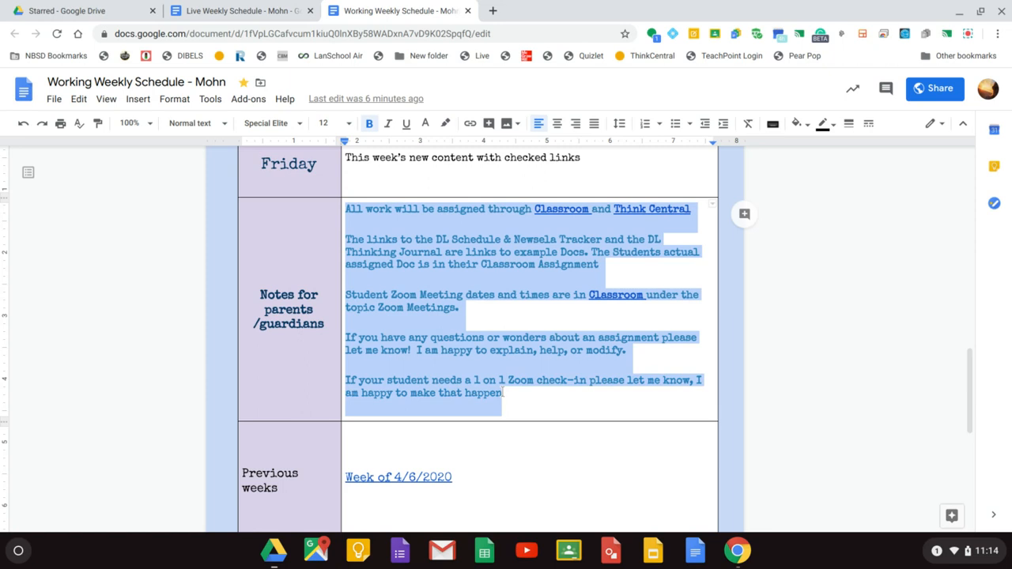
- Replace the "Notes for parents/guardians" content in the Live Weekly Schedule with the copied notes
{"action": "left_click", "coordinate": [240, 16]}
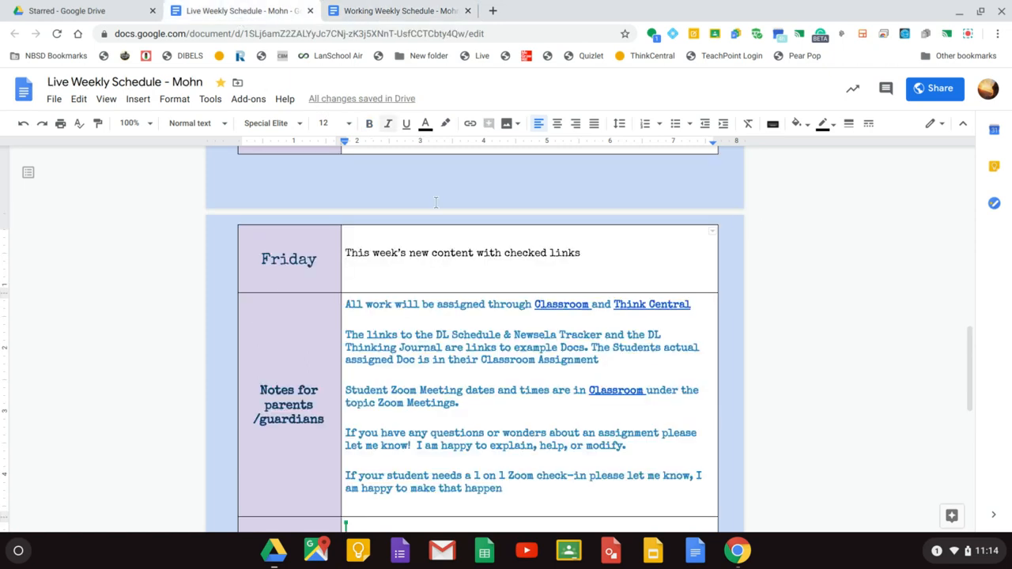
{"action": "key", "text": "Tab"}
{"action": "key", "text": "Tab"}
{"action": "key", "text": "Tab"}
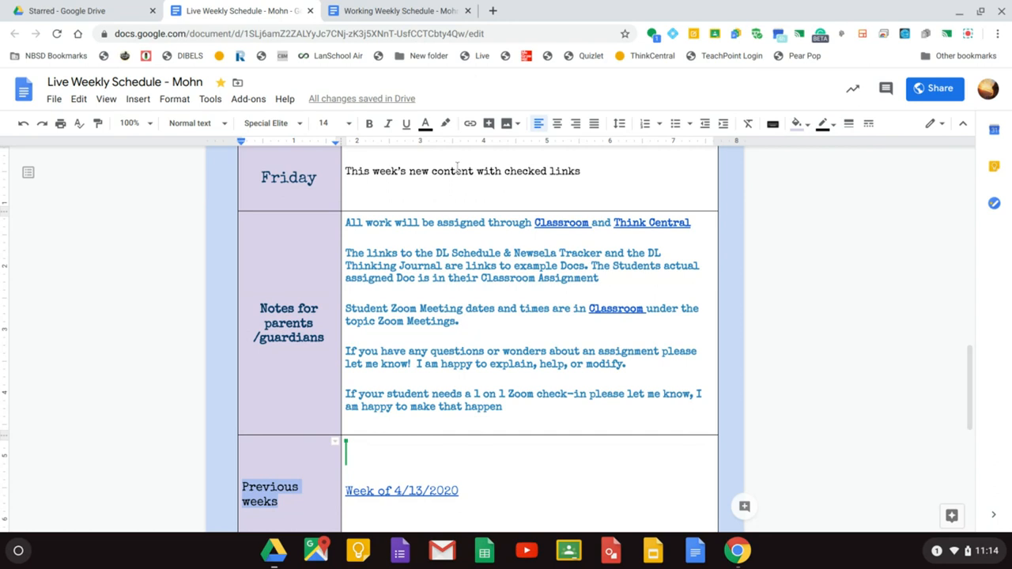
{"action": "left_click", "coordinate": [309, 281]}
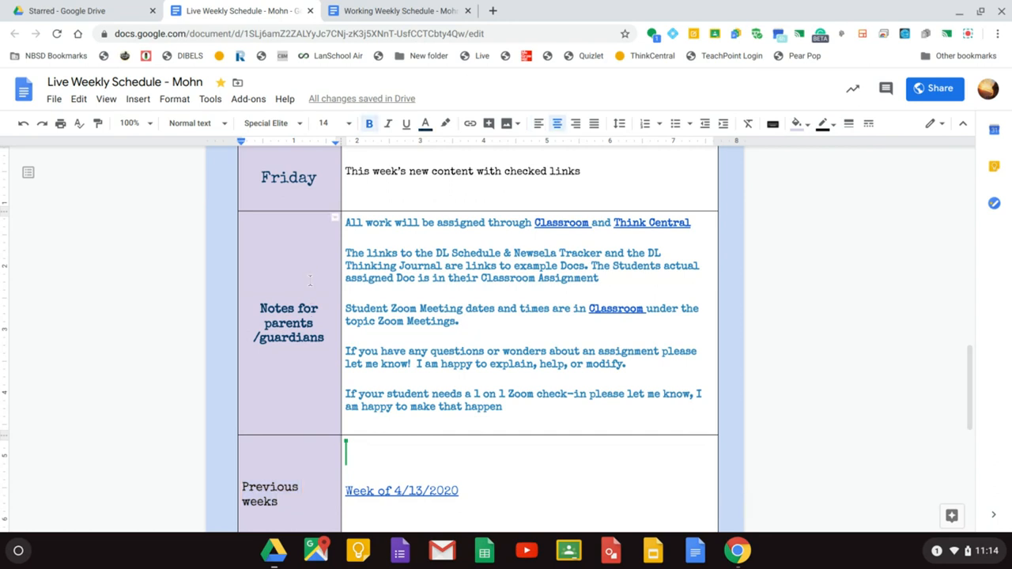
{"action": "key", "text": "Tab"}
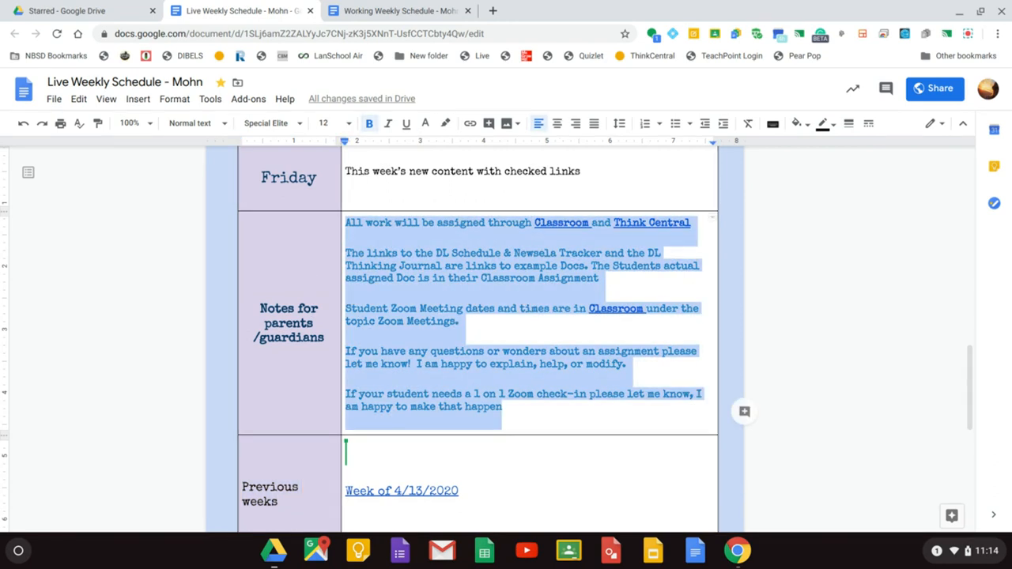
{"action": "key", "text": "ctrl+v"}
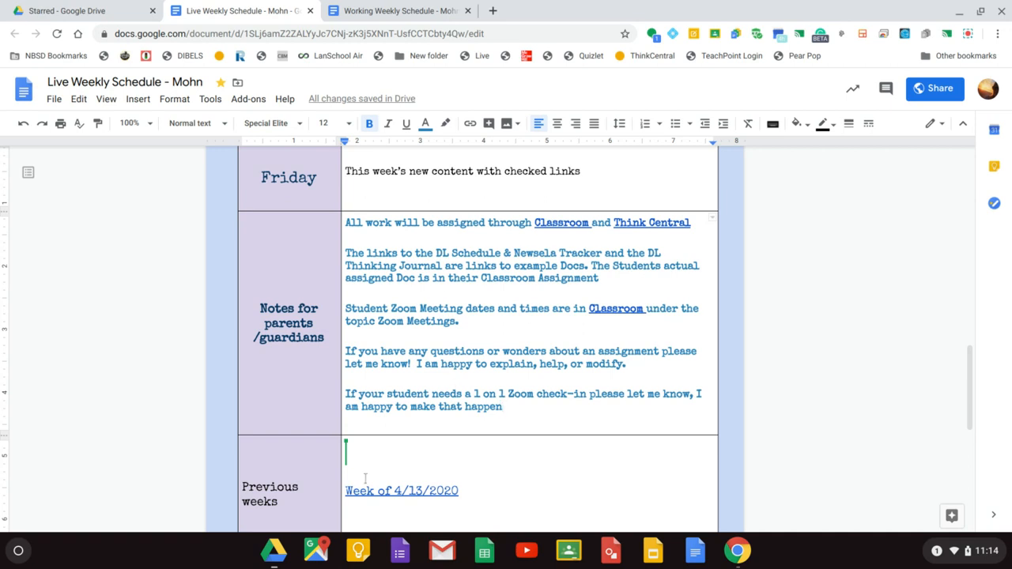
- Try pasting the copied notes above the week link in the "Previous weeks" row, and undo the paste
{"action": "left_click", "coordinate": [365, 451]}
{"action": "key", "text": "ctrl+v"}
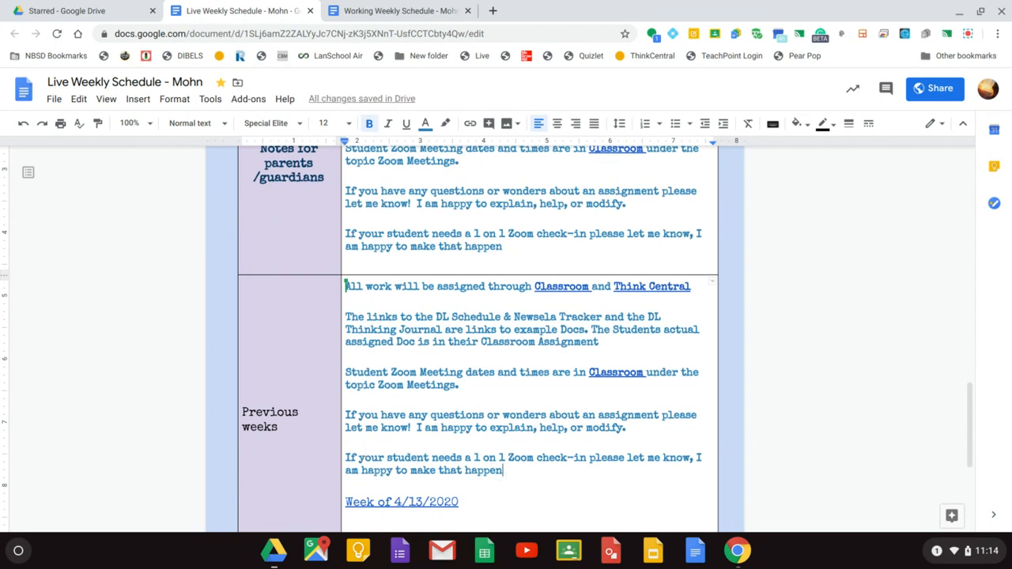
{"action": "left_click", "coordinate": [24, 126]}
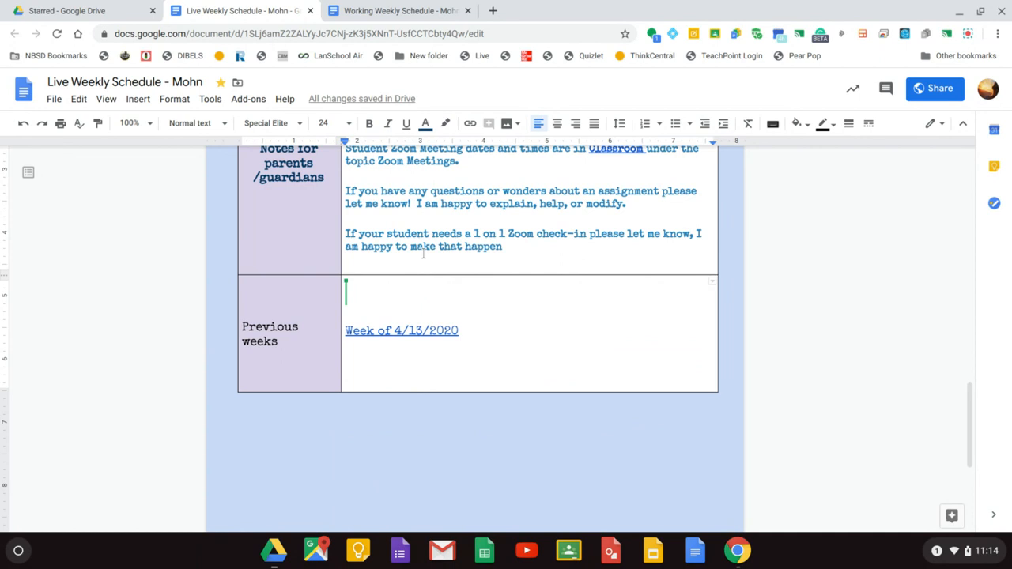
{"action": "scroll", "coordinate": [419, 245], "scroll_direction": "down", "scroll_amount": 2}
{"action": "scroll", "coordinate": [423, 252], "scroll_direction": "up", "scroll_amount": 6}
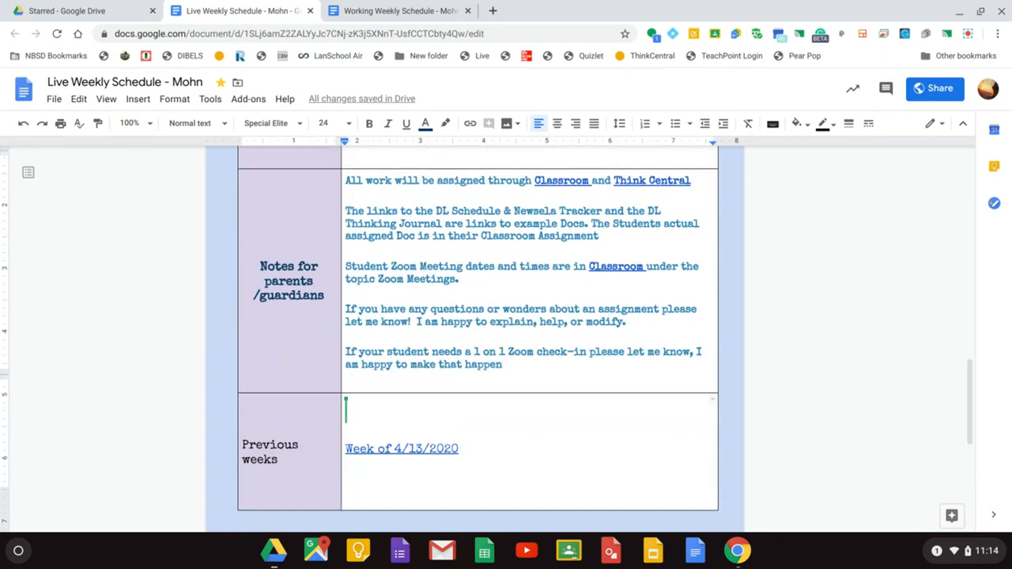
{"action": "scroll", "coordinate": [474, 340], "scroll_direction": "up", "scroll_amount": 11}
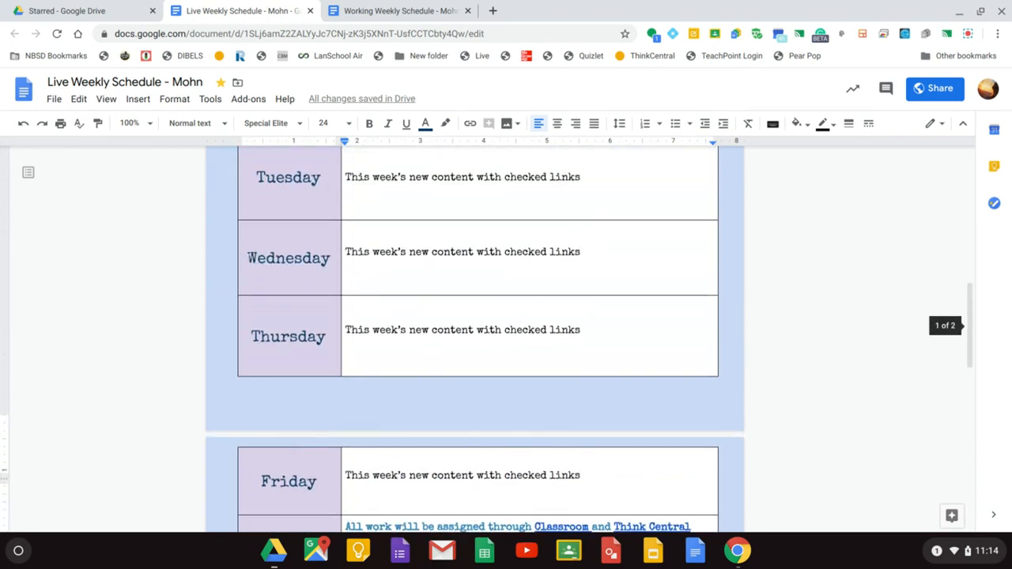
{"action": "scroll", "coordinate": [478, 332], "scroll_direction": "up", "scroll_amount": 5}
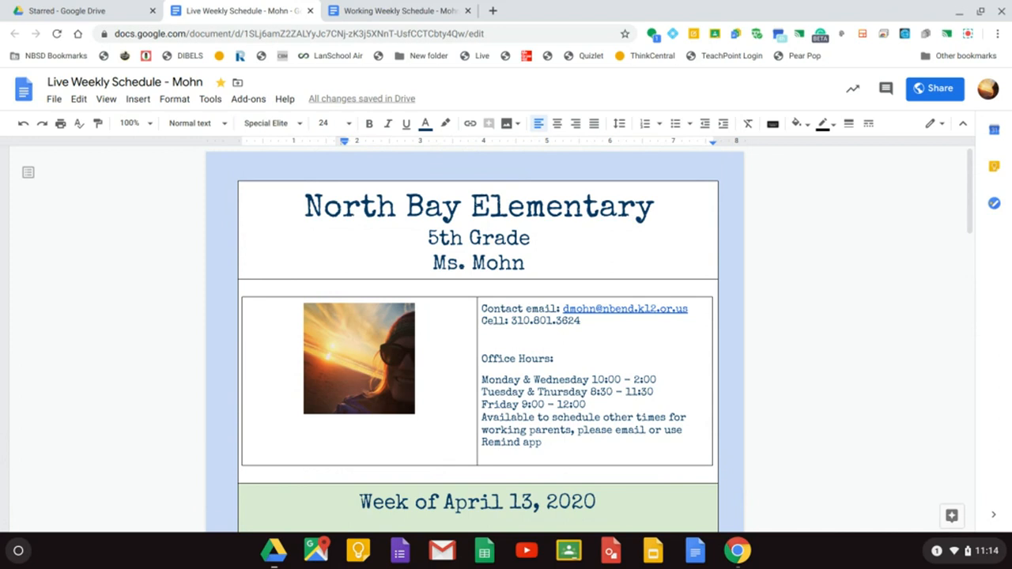